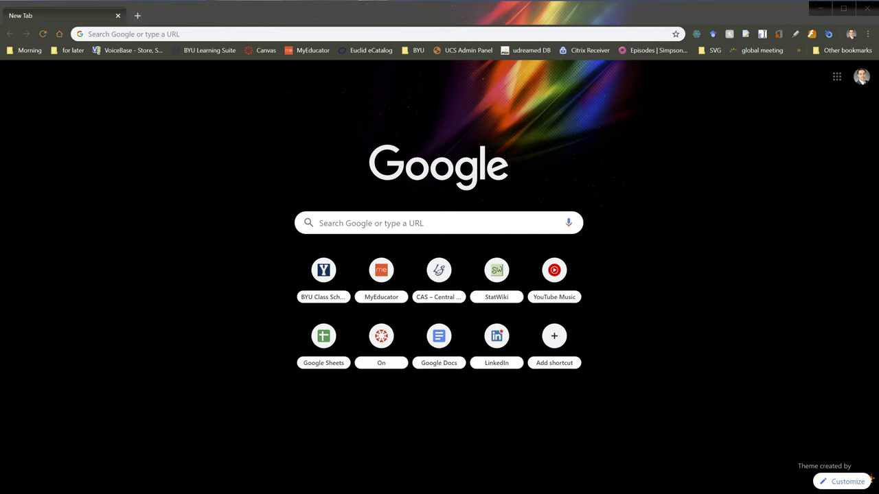
Step: Search Google for "chrome extensions" and open the Chrome Web Store Extensions result
left_click(408, 34)
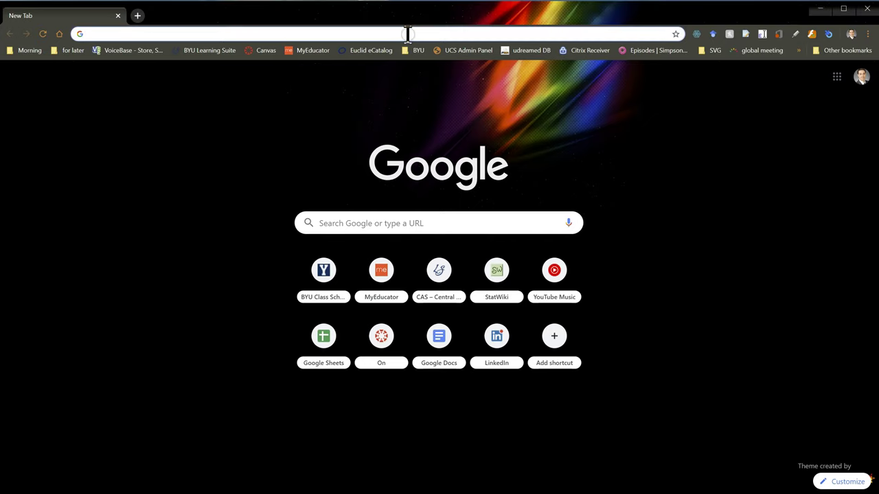
type("chrome extensions")
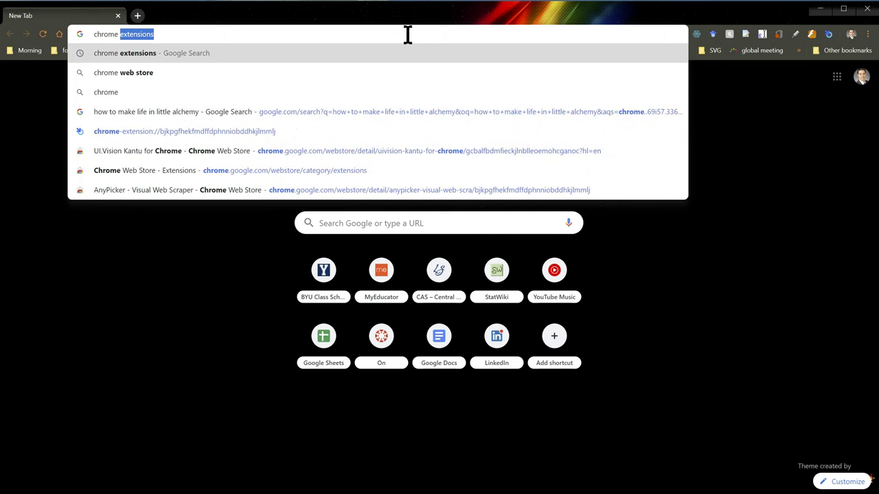
key("Return")
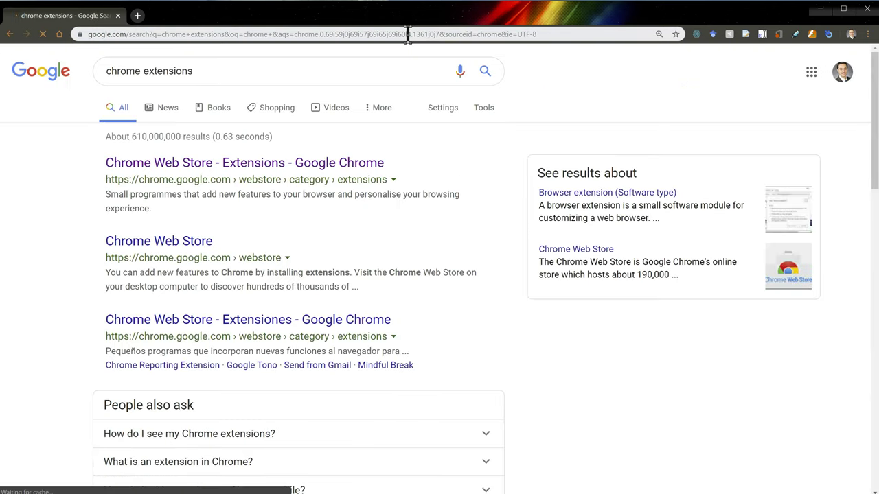
left_click(216, 162)
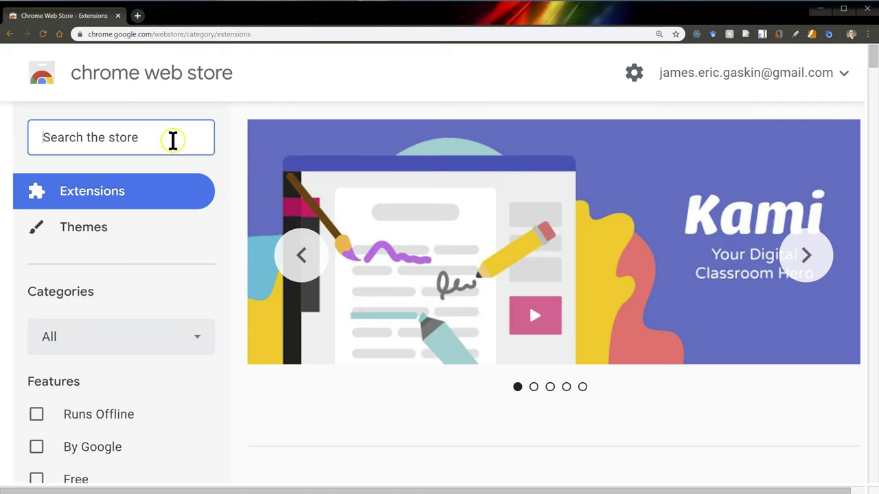
Step: Search the store for "anypicker" and open the AnyPicker - Visual Web Scraper extension page
type("anypicker")
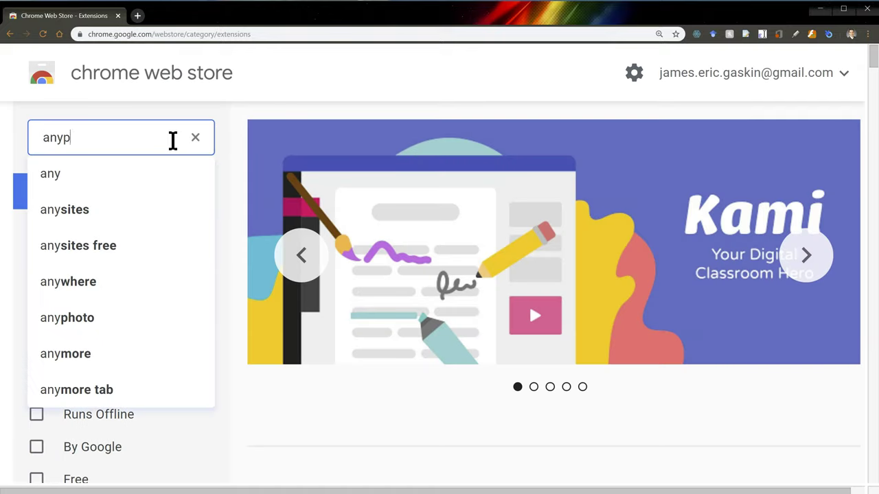
key("Return")
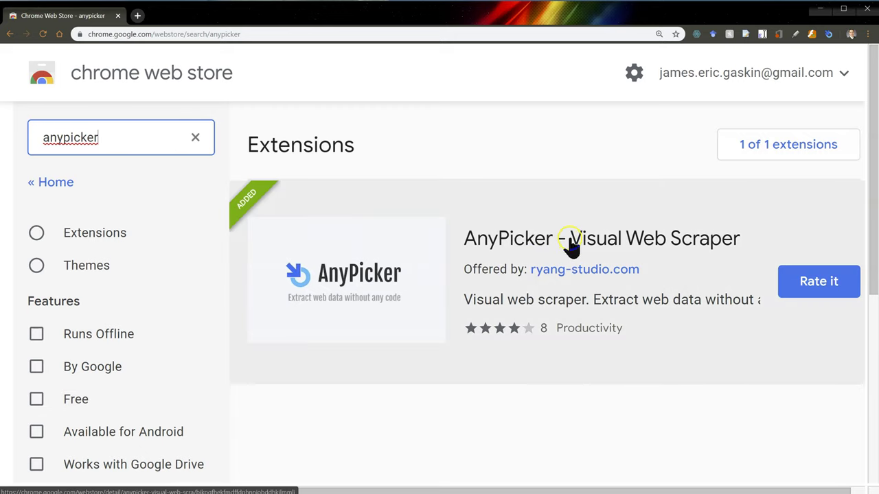
left_click(575, 247)
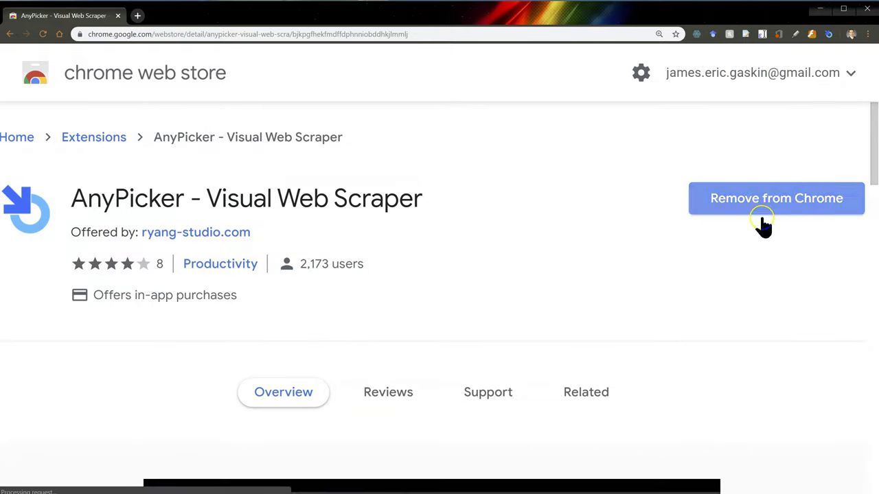
left_click(776, 205)
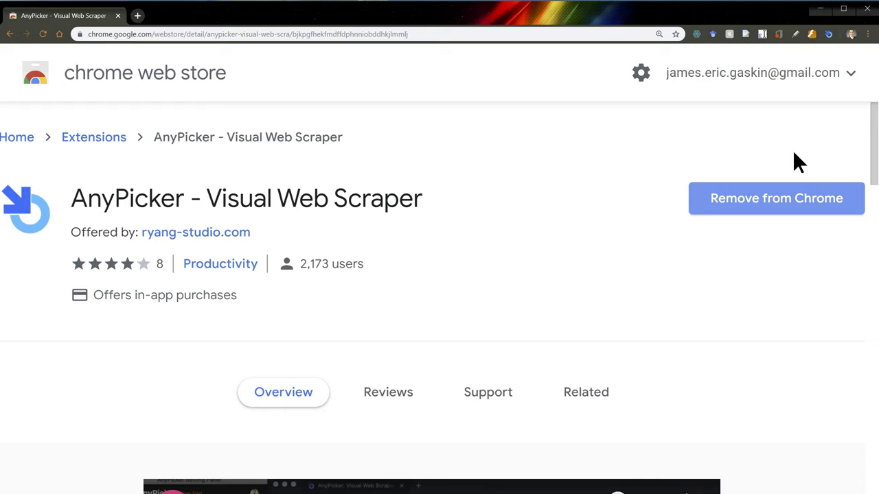
left_click(828, 35)
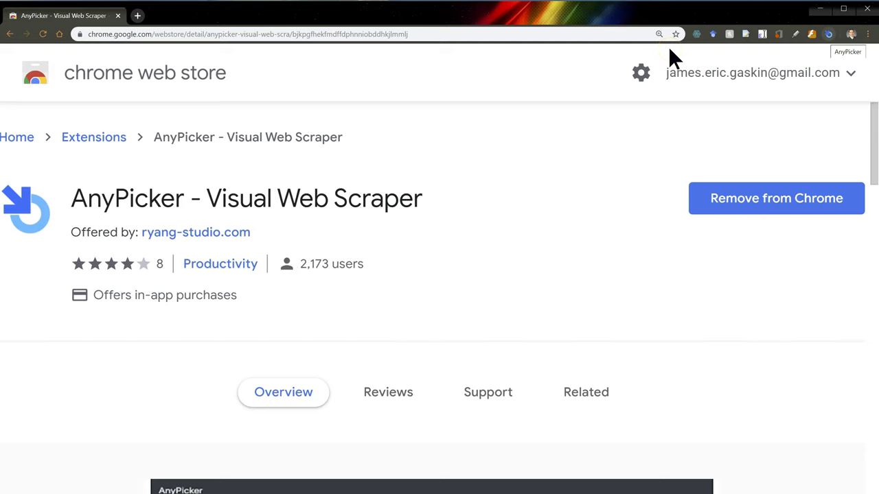
Step: Go to imdb.com and open the Top Rated Movies chart
left_click(495, 34)
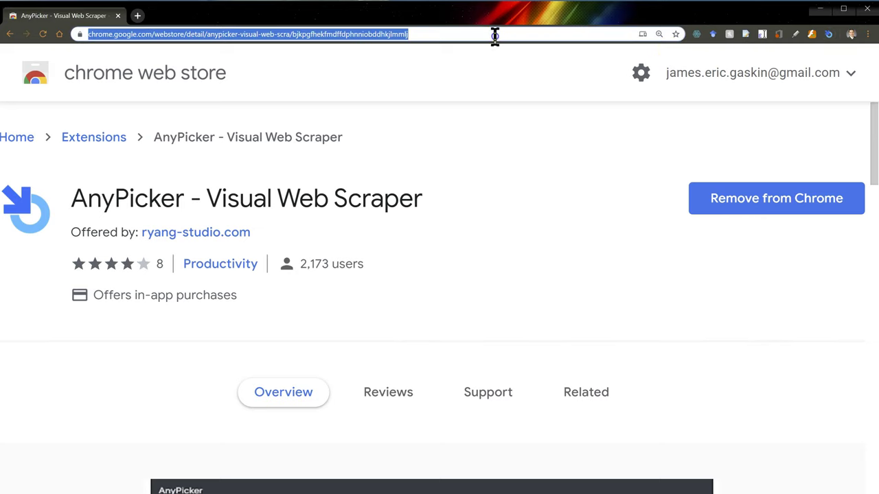
type("imdb.com")
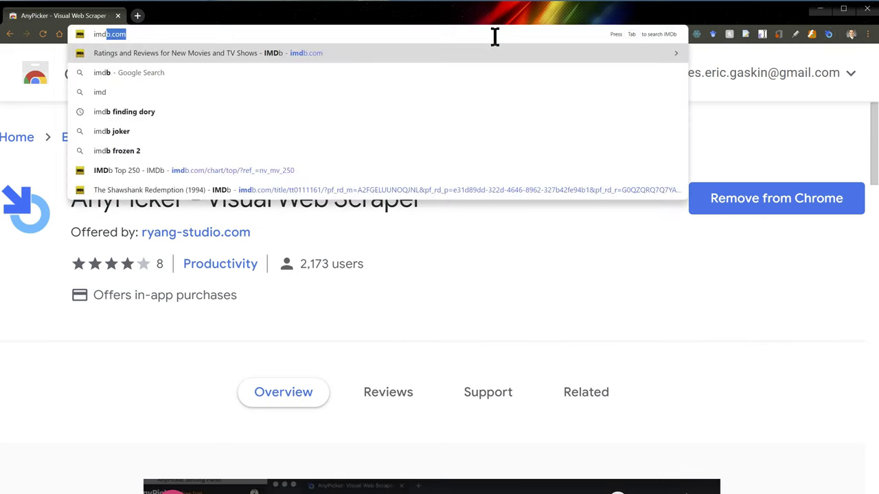
key("Return")
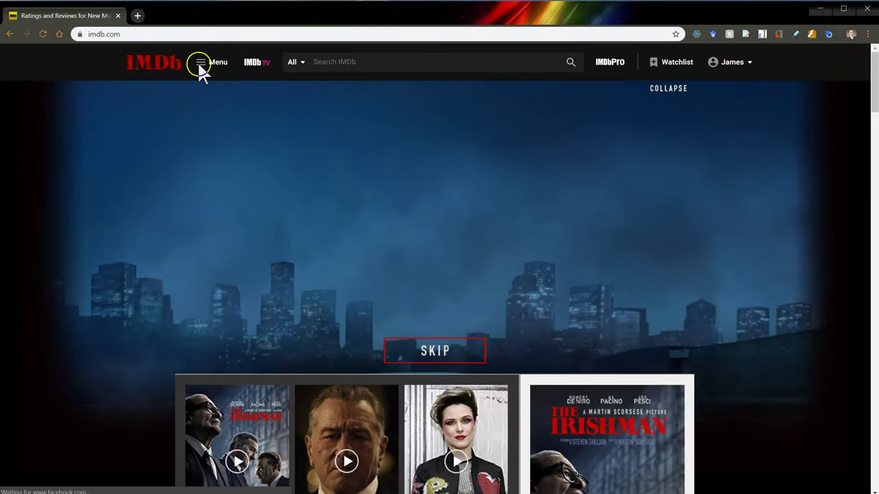
left_click(200, 73)
left_click(236, 155)
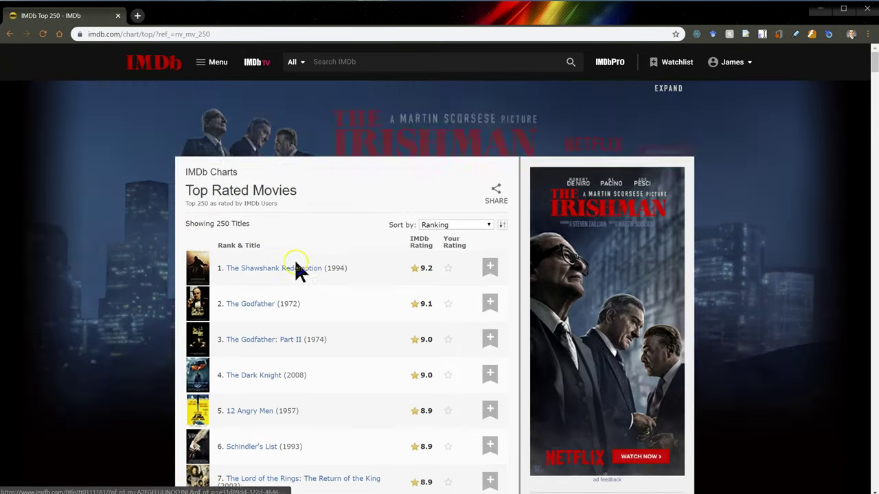
Step: Look through the Top Rated Movies list and open the page for The Shawshank Redemption
scroll(295, 271, "down", 10)
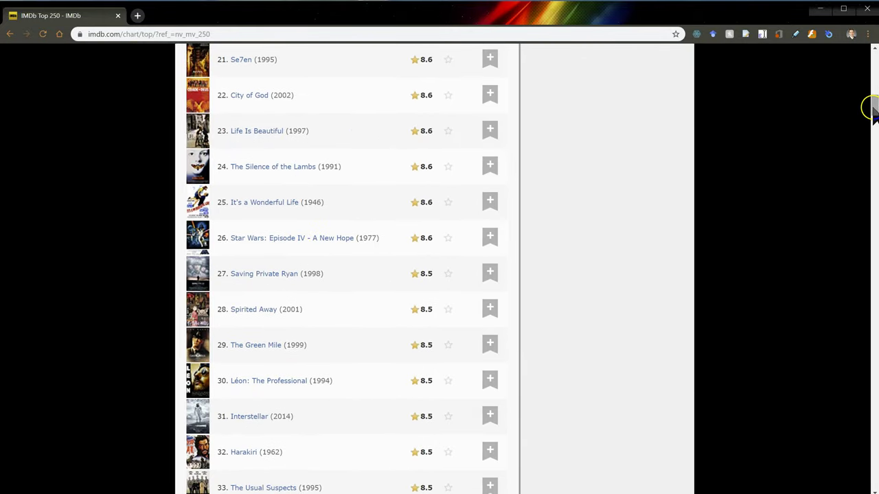
left_click_drag(871, 110, 847, 78)
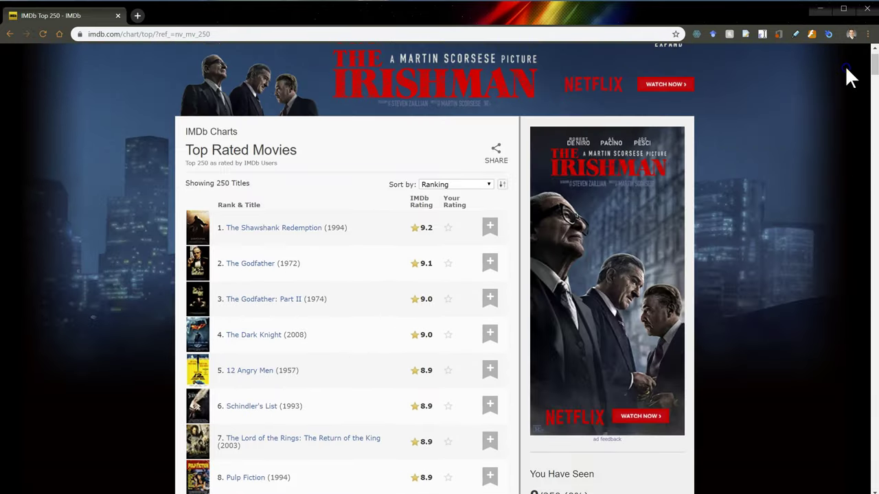
left_click(277, 233)
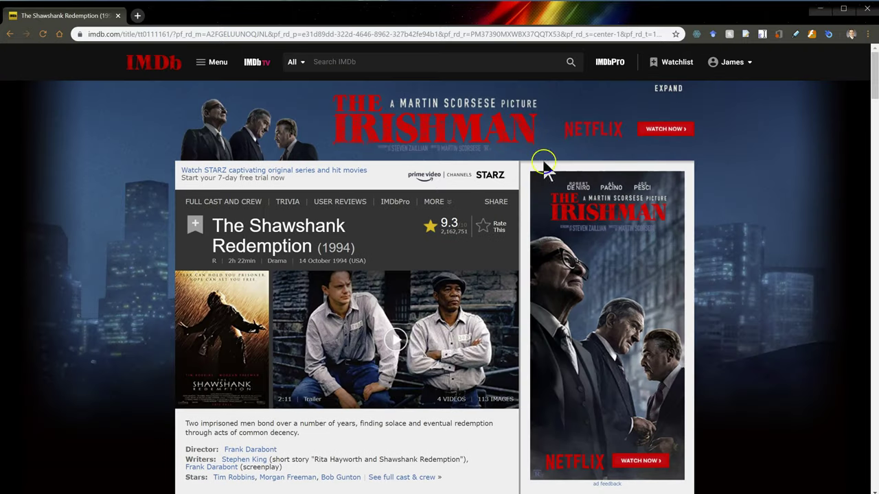
Step: Start a new AnyPicker recipe on the movie page and select the title header block for extraction
left_click(830, 35)
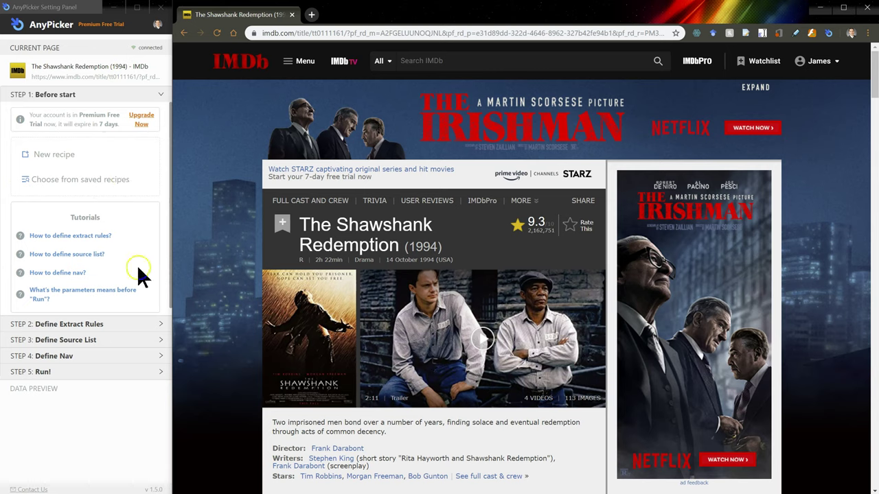
left_click(59, 158)
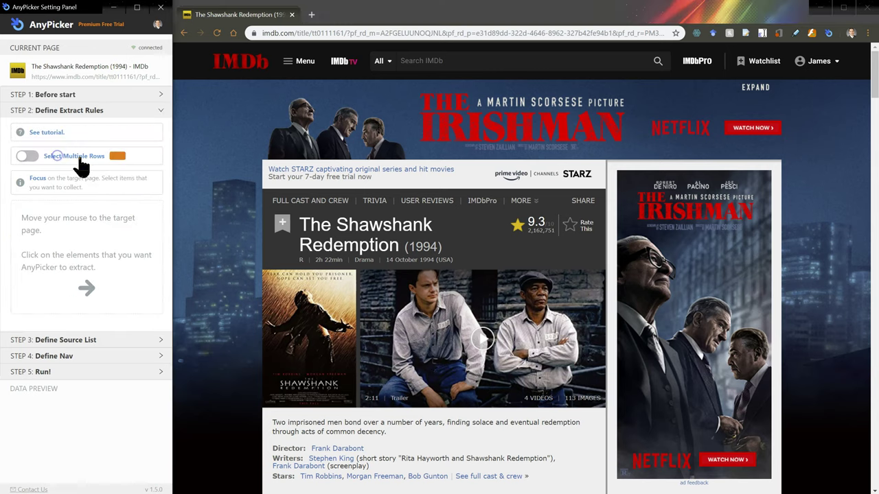
left_click(287, 266)
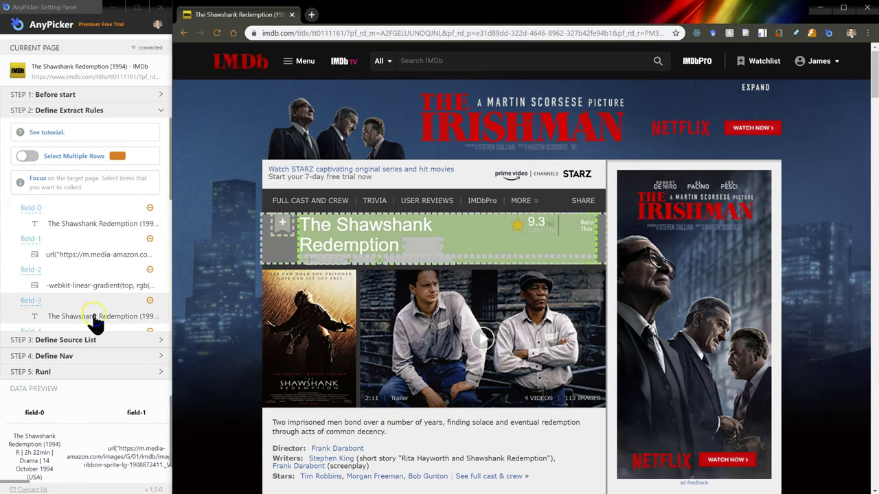
Step: Rename the extracted field-0 to "Title"
left_click(31, 209)
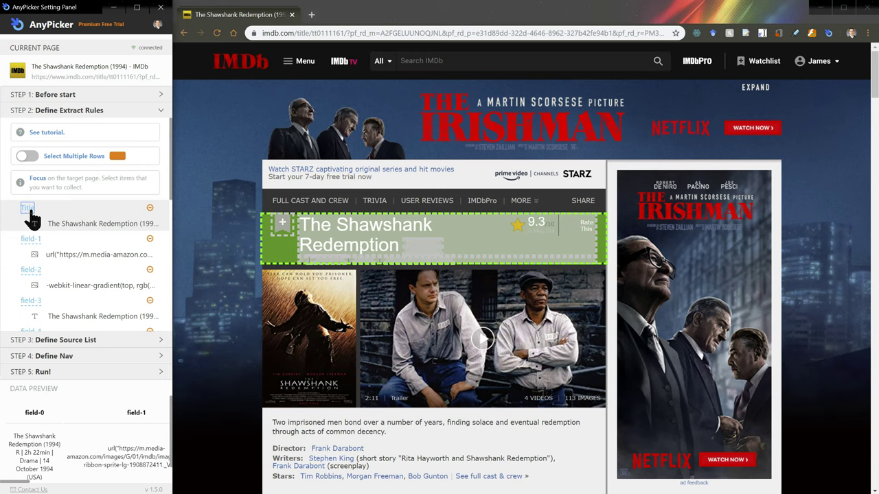
type("Title")
key("Return")
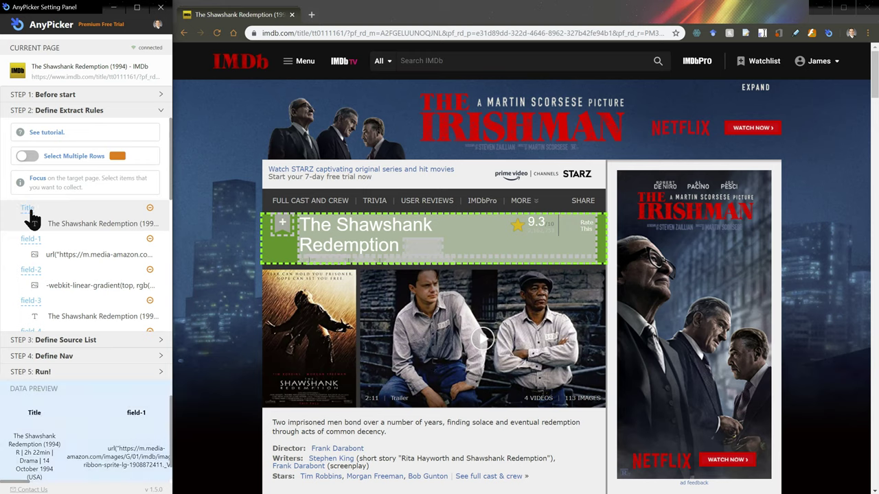
Step: Remove the unneeded extract fields field-1 through field-5, directly below the Title field
left_click(149, 239)
left_click(151, 239)
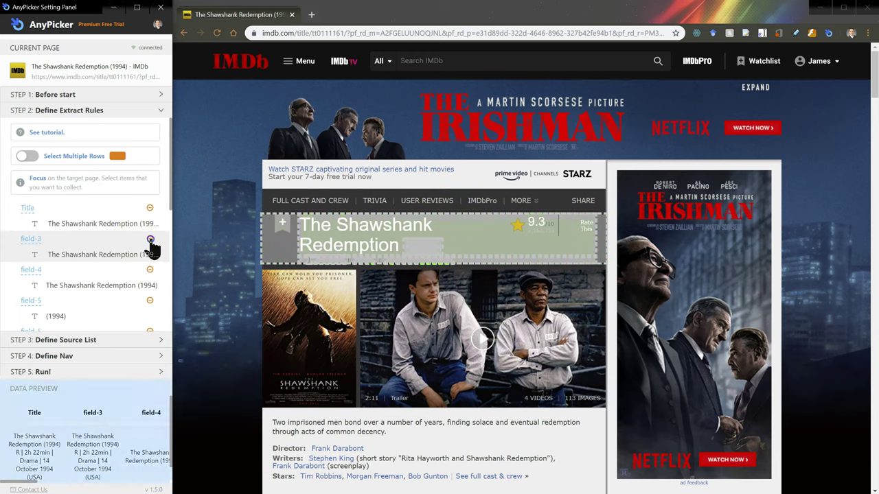
left_click(151, 240)
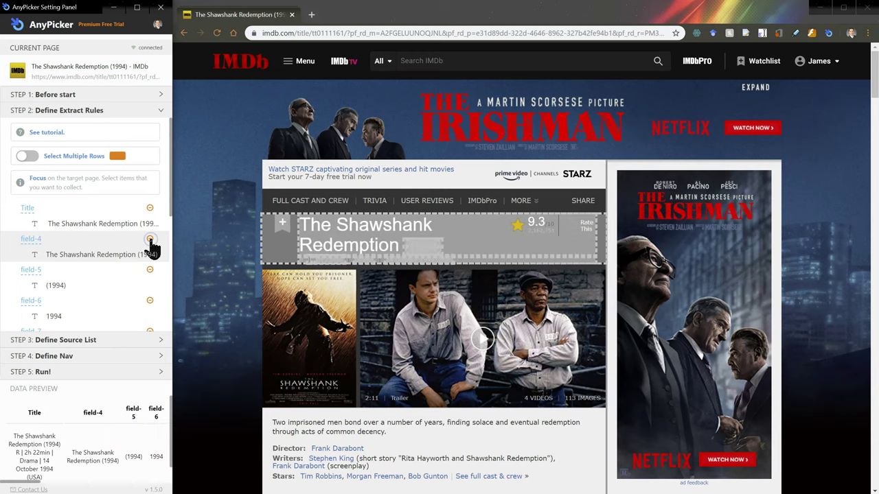
left_click(150, 240)
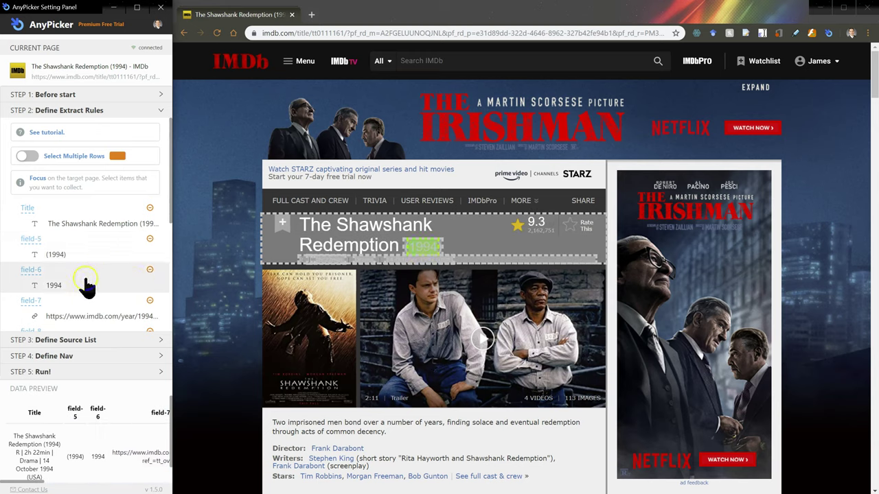
left_click(137, 243)
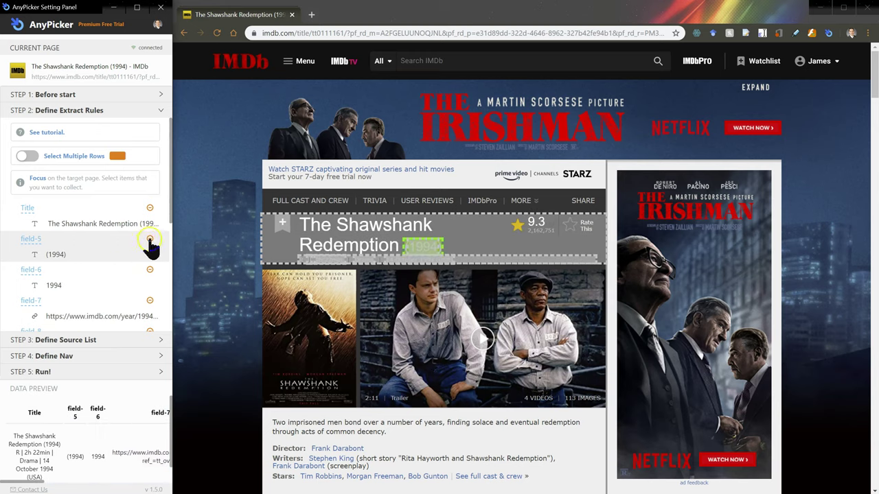
left_click(150, 239)
Step: Rename field-6, which holds the release year, to "Year"
left_click(27, 241)
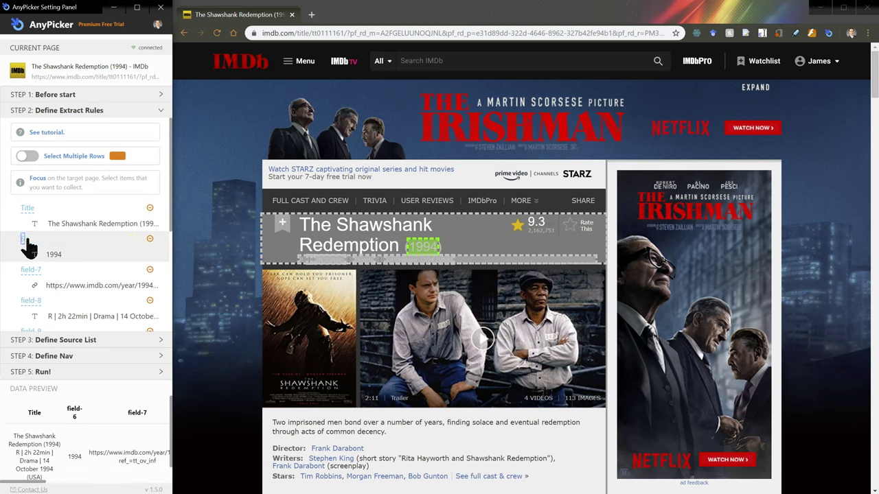
type("Year")
key("Return")
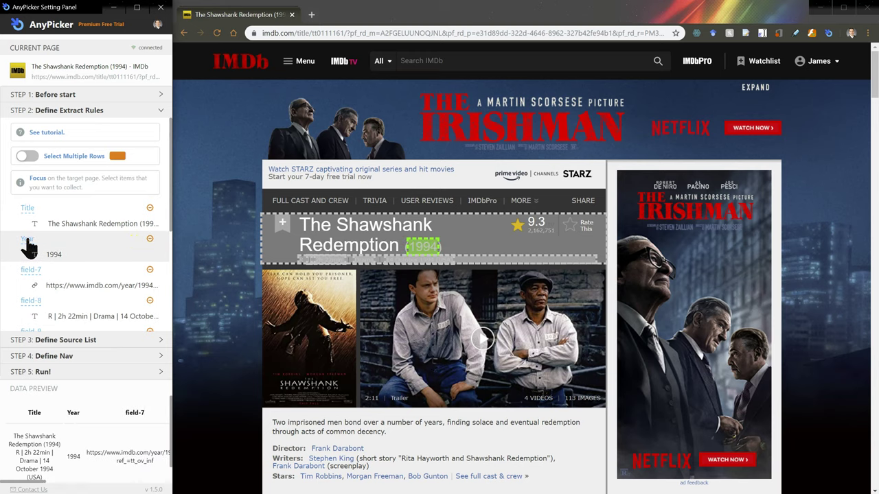
Step: Remove the year link field-7 and rename field-8, with the rating, runtime, genre and release date, to "Rating+"
left_click(152, 272)
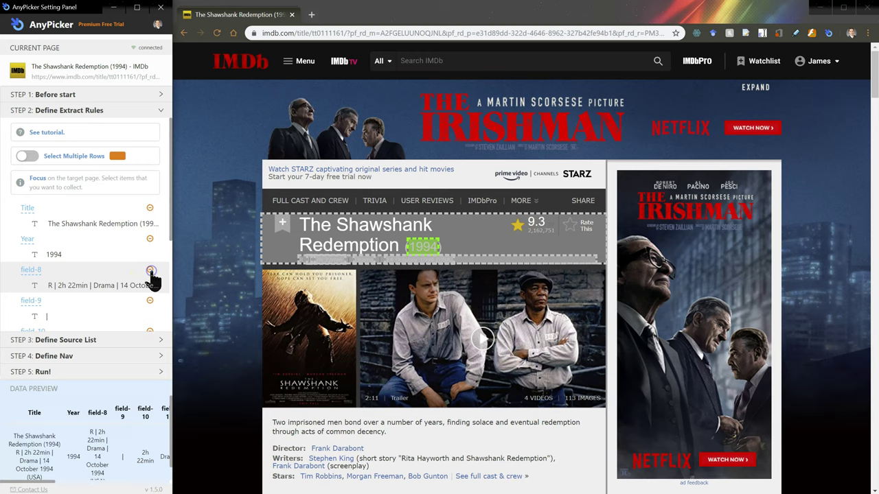
left_click(53, 287)
scroll(71, 300, "down", 3)
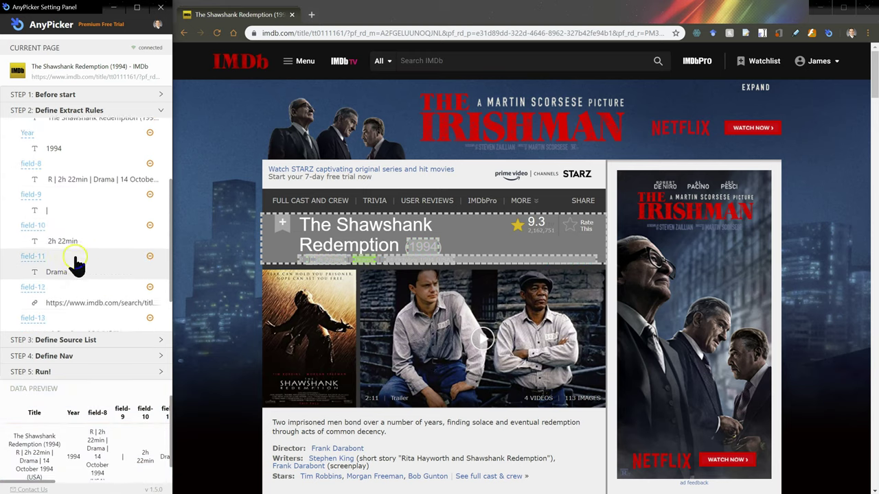
scroll(76, 294, "up", 3)
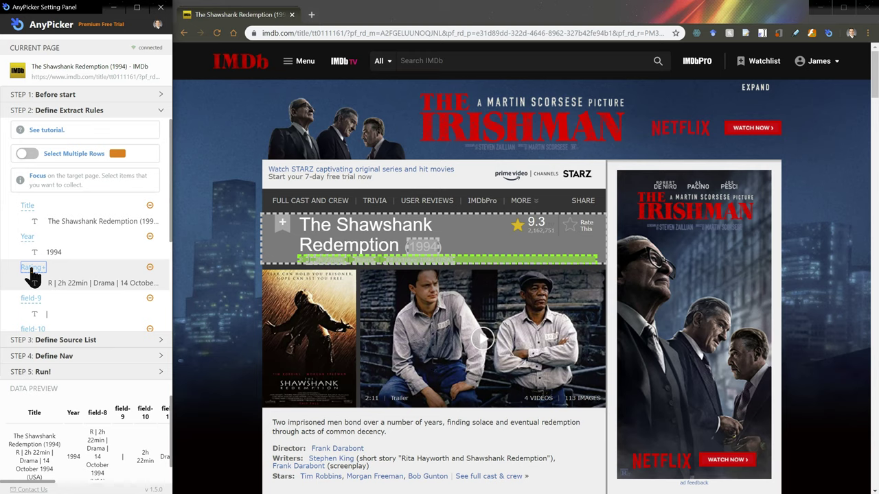
key("Return")
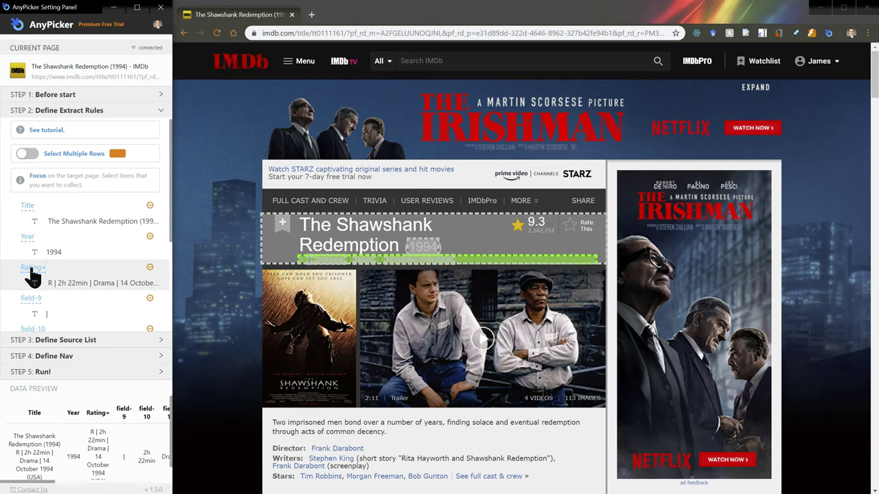
Step: Remove all remaining extract fields below Rating+, from field-9 through field-14
left_click(150, 300)
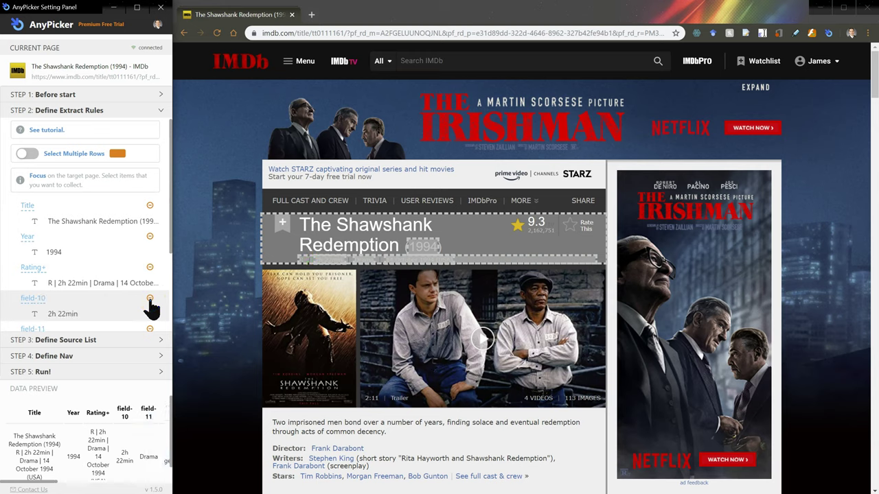
left_click(149, 300)
left_click(150, 300)
left_click(150, 300)
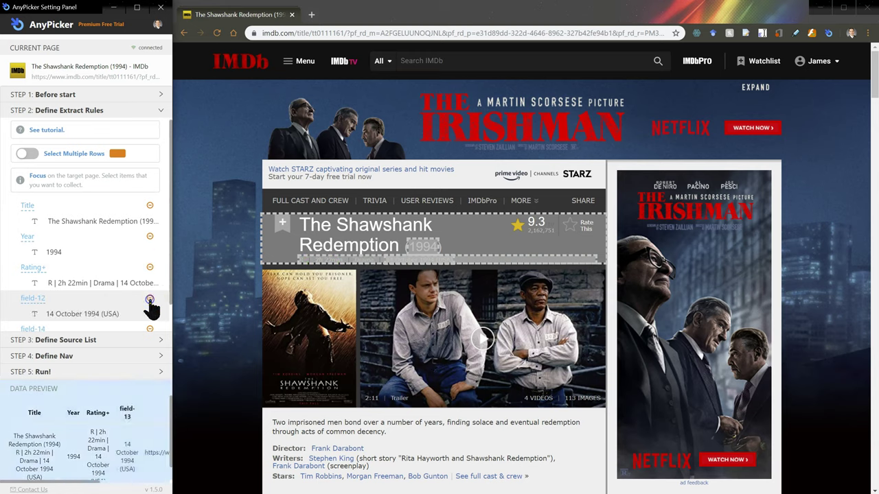
left_click(150, 300)
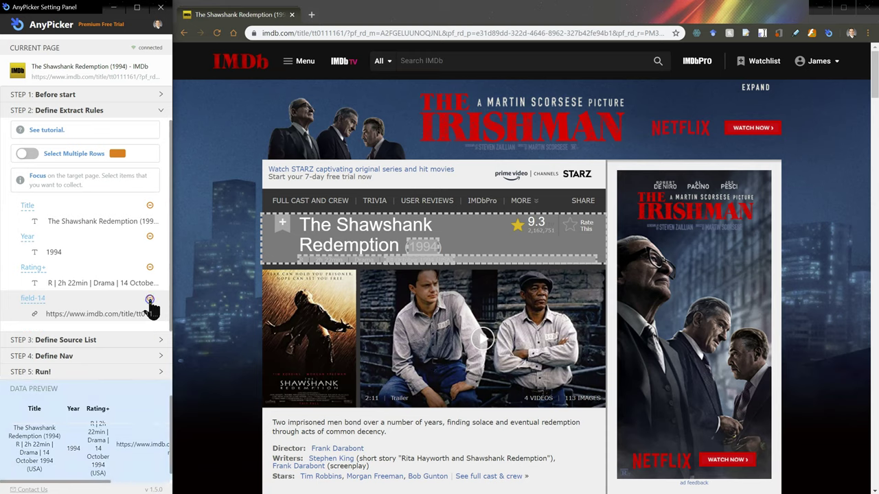
left_click(150, 300)
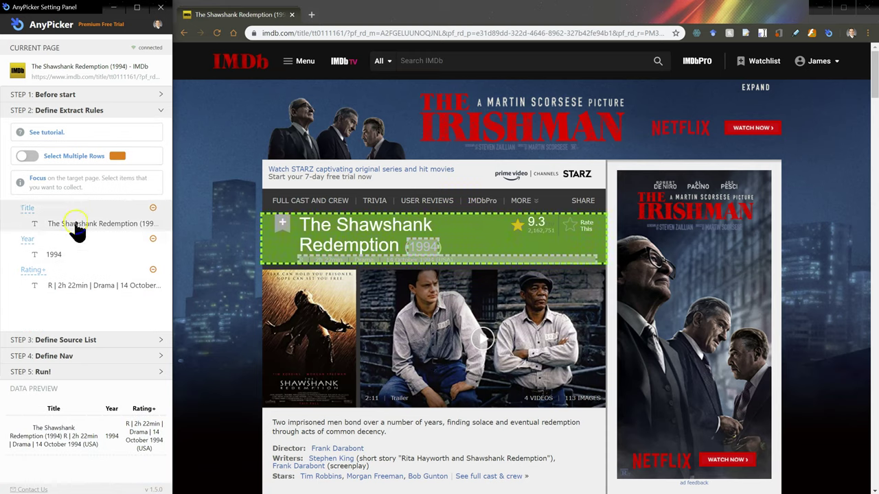
Step: Add the movie's user rating from the title header as an extract field and name it "Score"
left_click(71, 292)
left_click(535, 222)
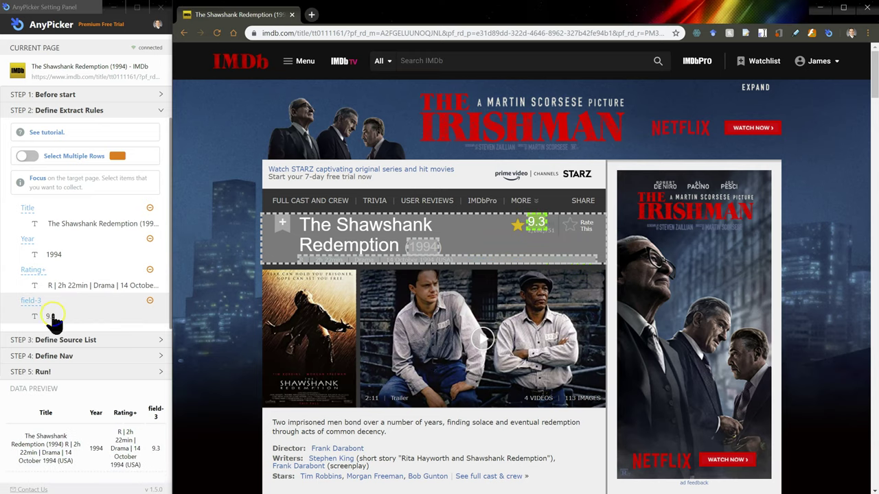
left_click(30, 302)
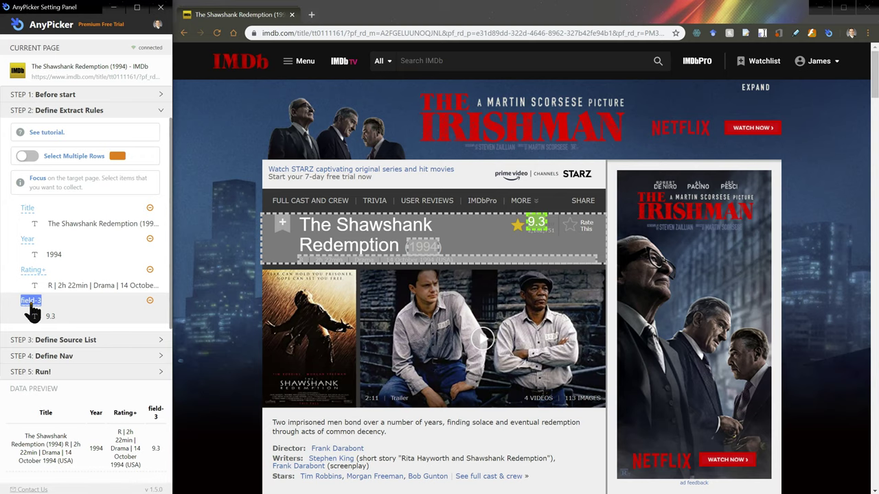
type("Score")
key("Return")
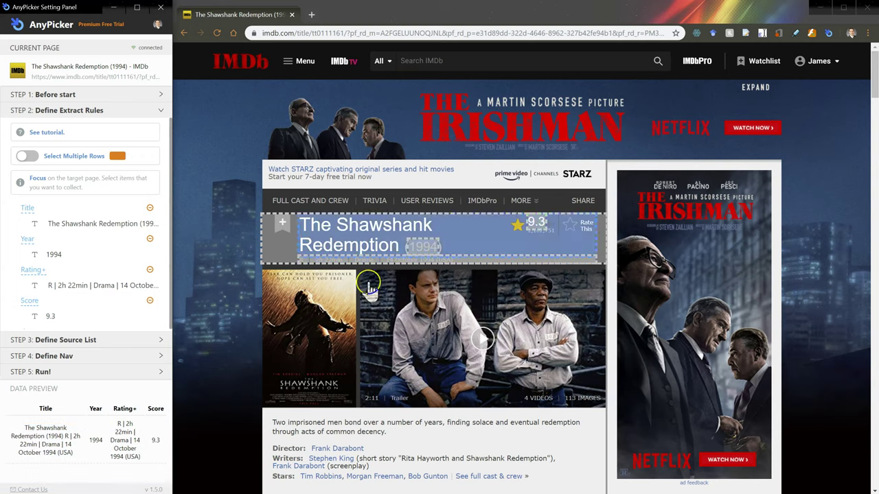
Step: Add the plot summary below the poster as an extract field and name it "Desc"
scroll(422, 322, "down", 1)
scroll(422, 322, "down", 2)
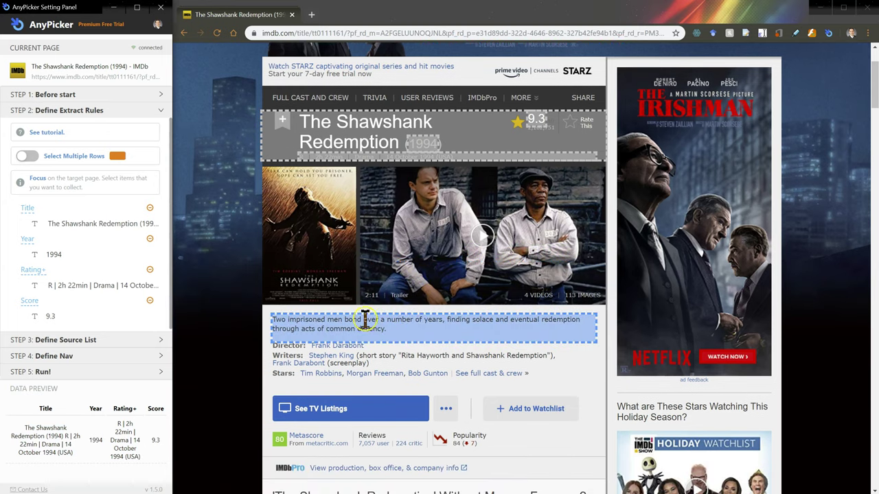
left_click(376, 328)
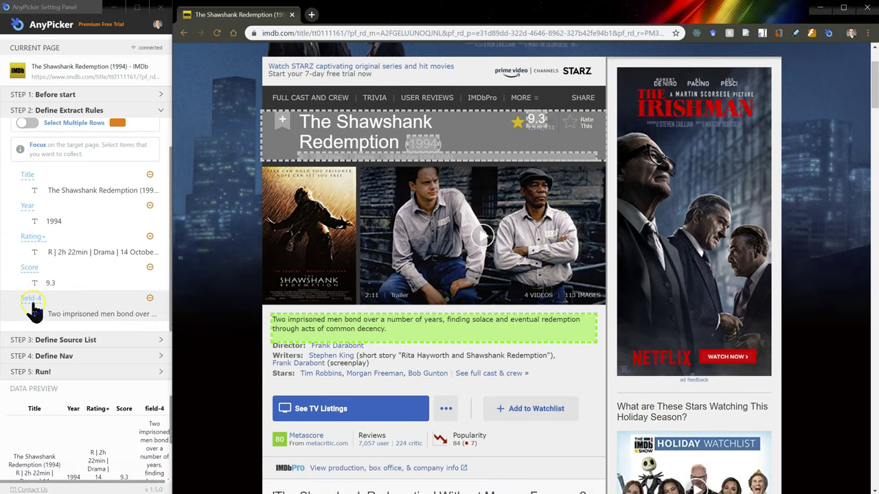
left_click(31, 300)
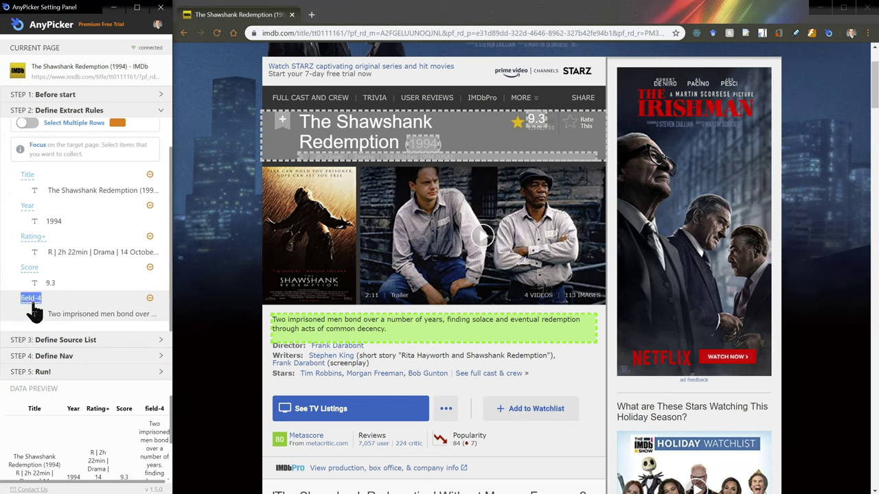
type("Desc")
key("Return")
Step: Add the director as an extract field named "director" and remove the accompanying link field-6
left_click(337, 349)
scroll(71, 331, "down", 1)
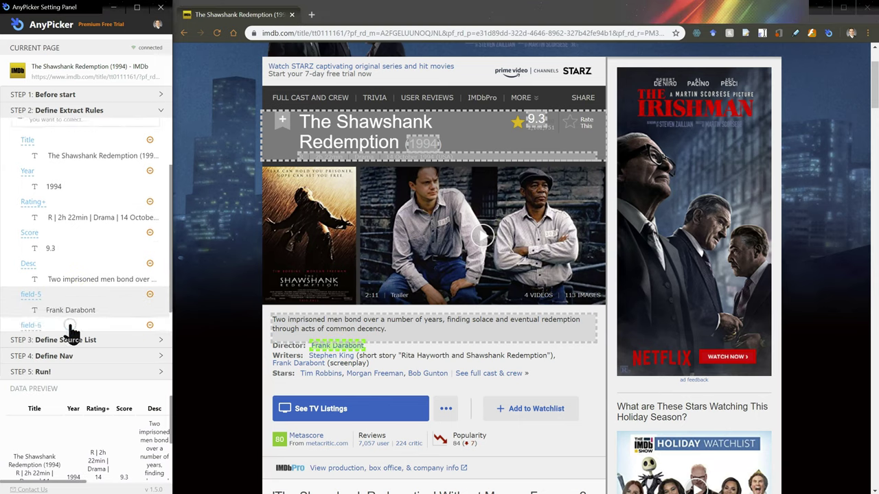
double_click(27, 267)
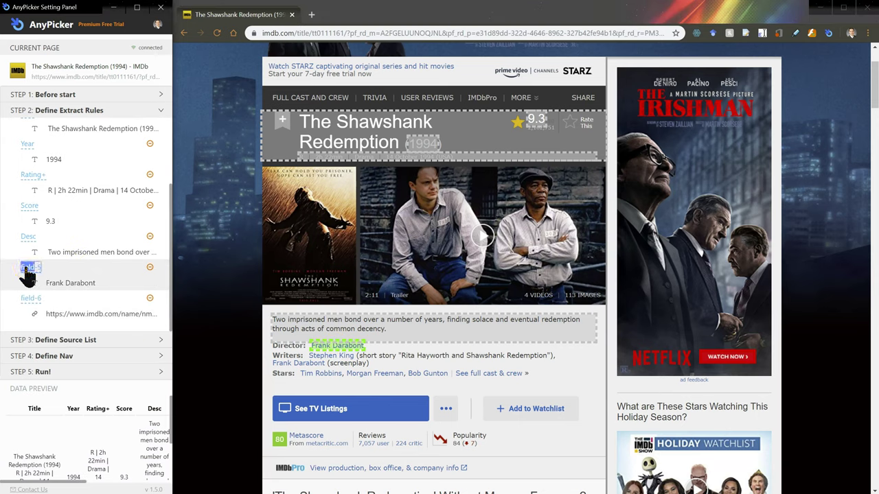
key("BackSpace")
key("Return")
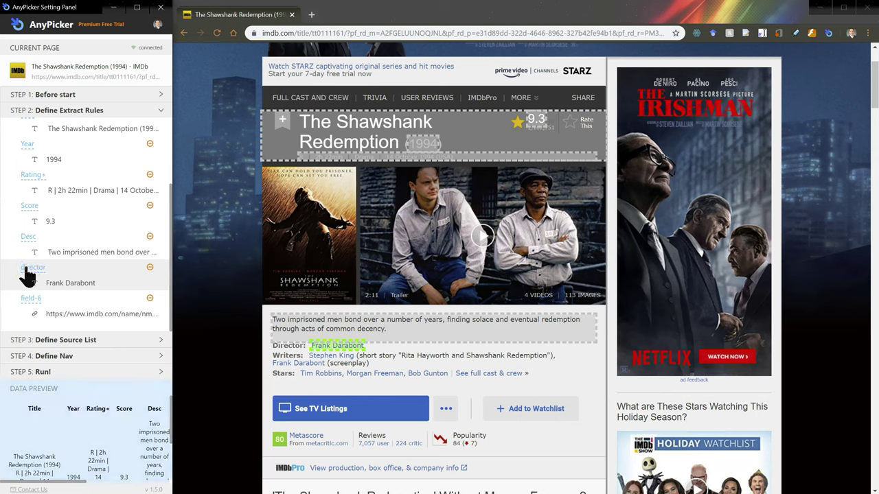
left_click(148, 300)
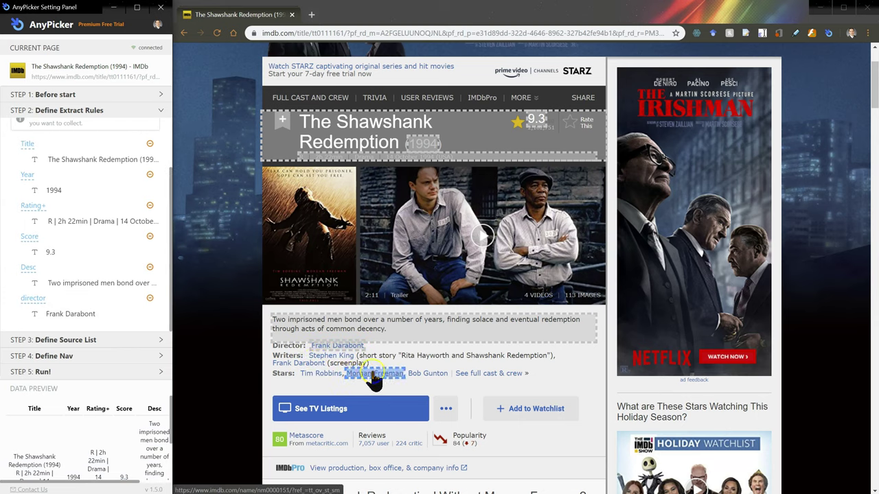
Step: Add the three listed stars as extract fields and rename field-6, the first star, to "Actor1"
left_click(339, 383)
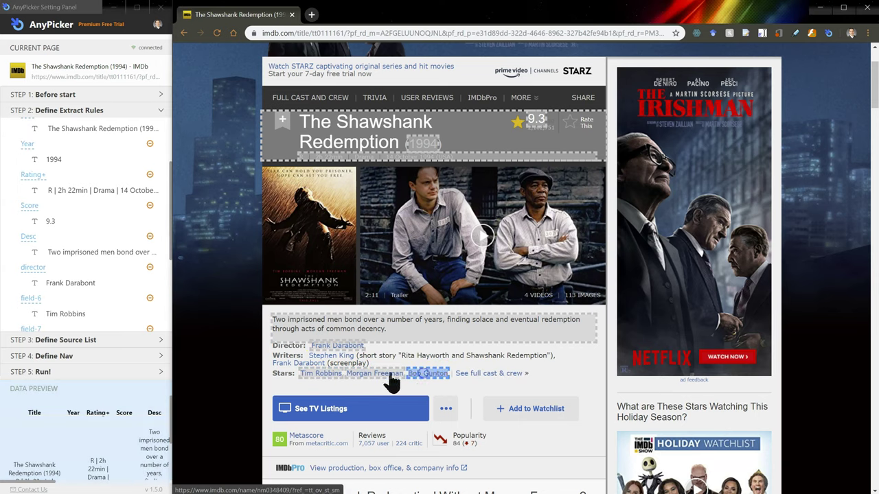
left_click(81, 310)
scroll(43, 274, "down", 3)
left_click(27, 197)
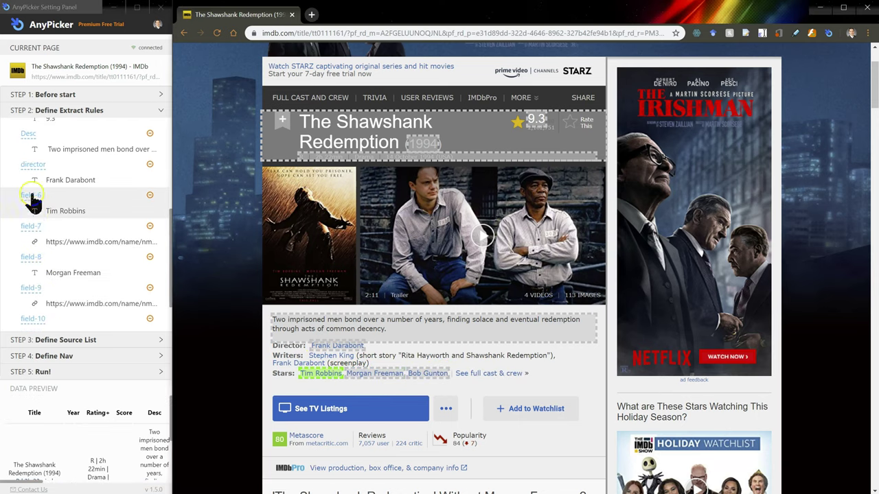
double_click(28, 197)
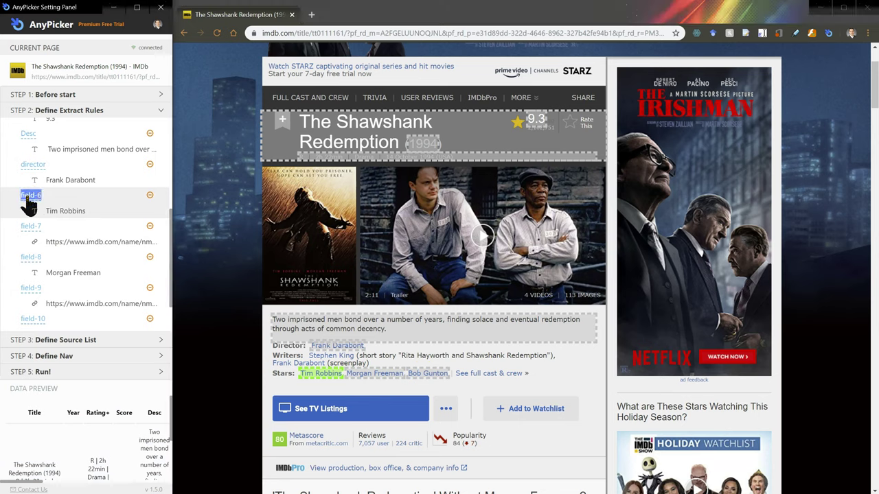
type("actor1")
key("Return")
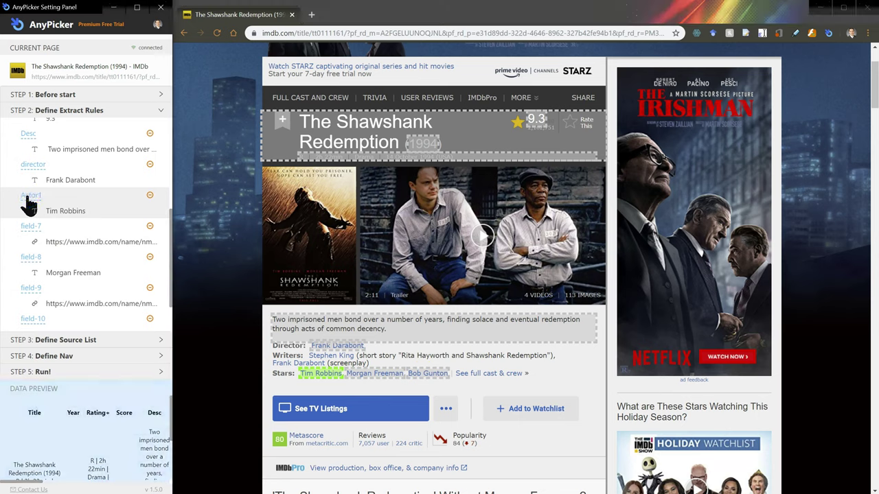
Step: Remove the first star's link field-7 and rename field-8, the second star, to "Actor2"
left_click(151, 228)
double_click(28, 228)
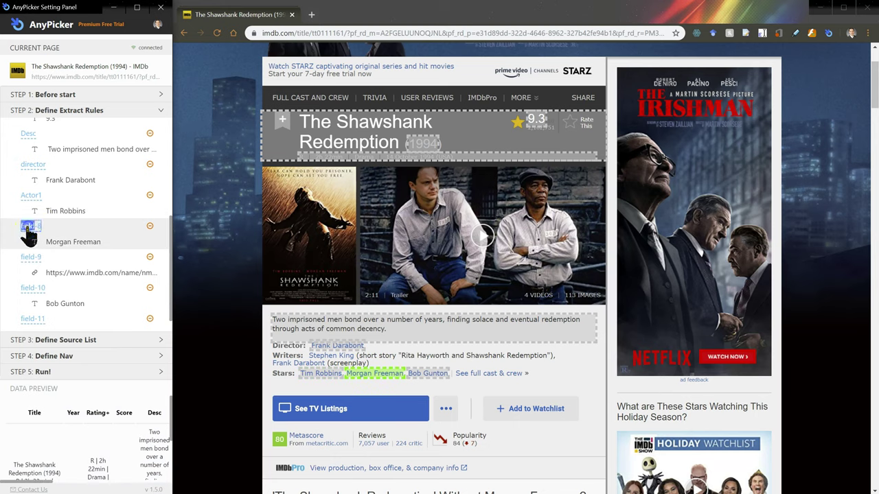
type("a")
key("Return")
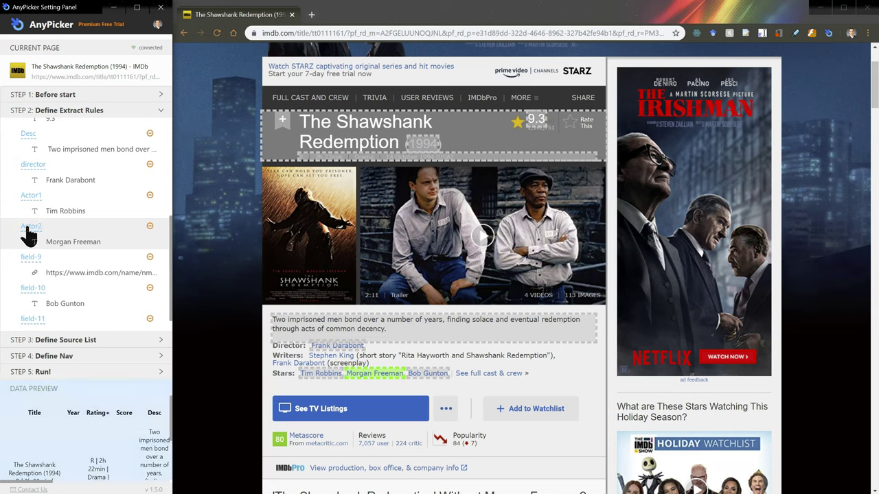
Step: Rename field-10, the third star, to "Actor3" and remove the remaining star link fields, field-9 and field-11
left_click(150, 258)
double_click(28, 268)
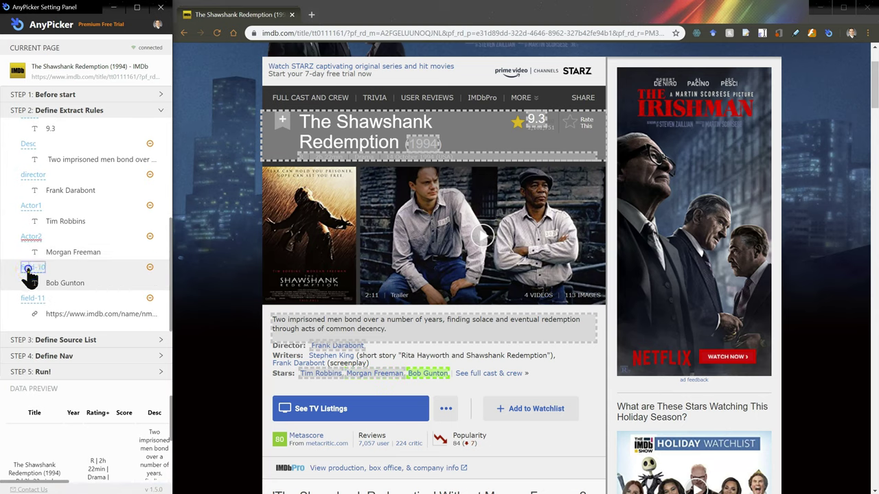
type("Acto")
type("r2")
key("Return")
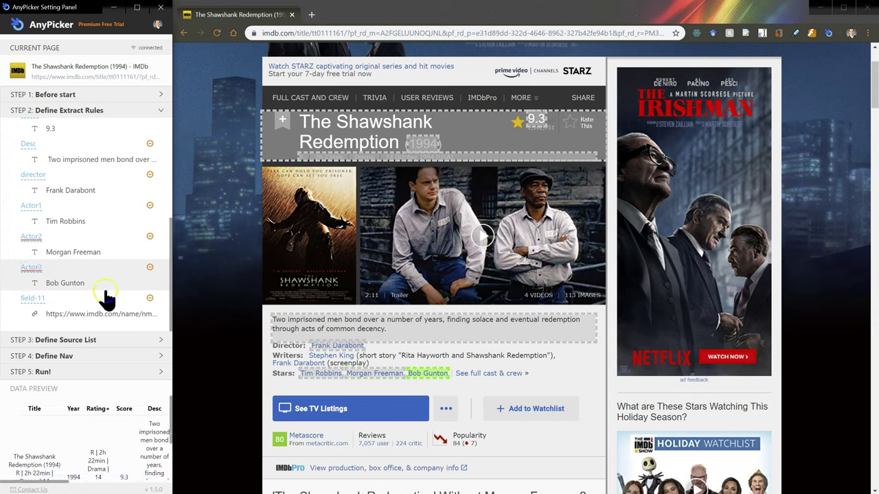
left_click(150, 301)
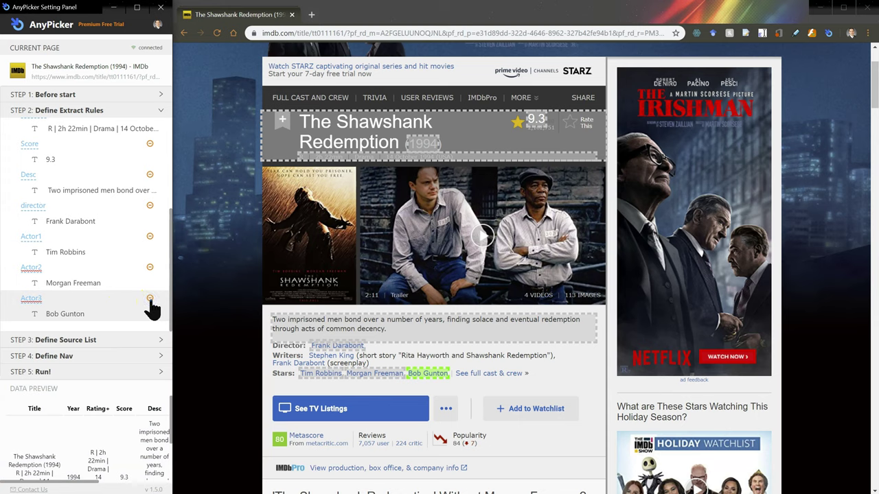
Step: Add the Metascore value as an extract field and name it "MetaScore"
left_click(286, 445)
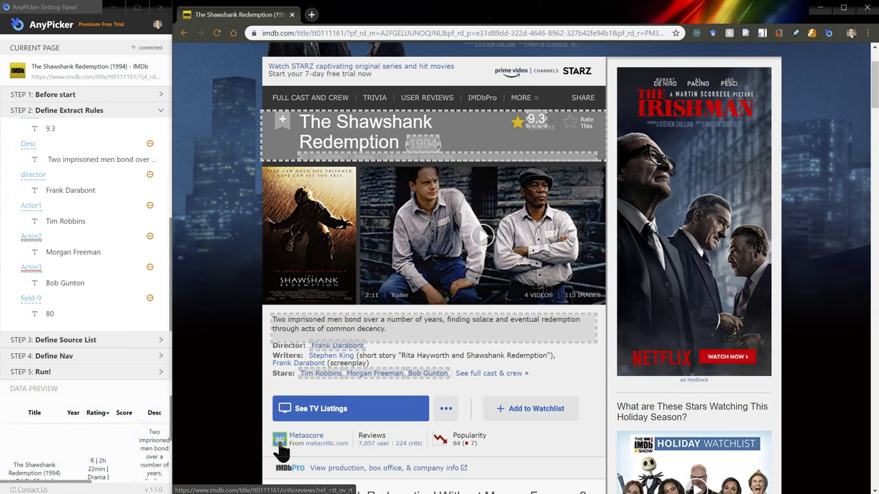
left_click(30, 299)
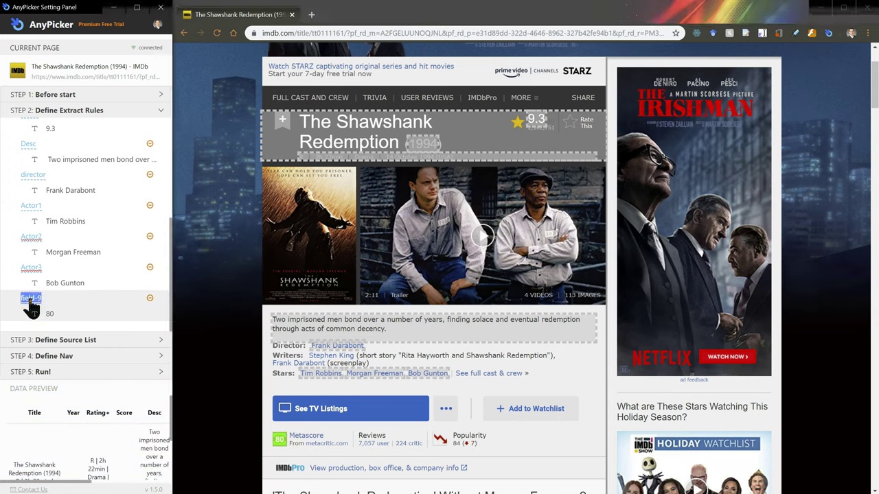
type("MetaScore")
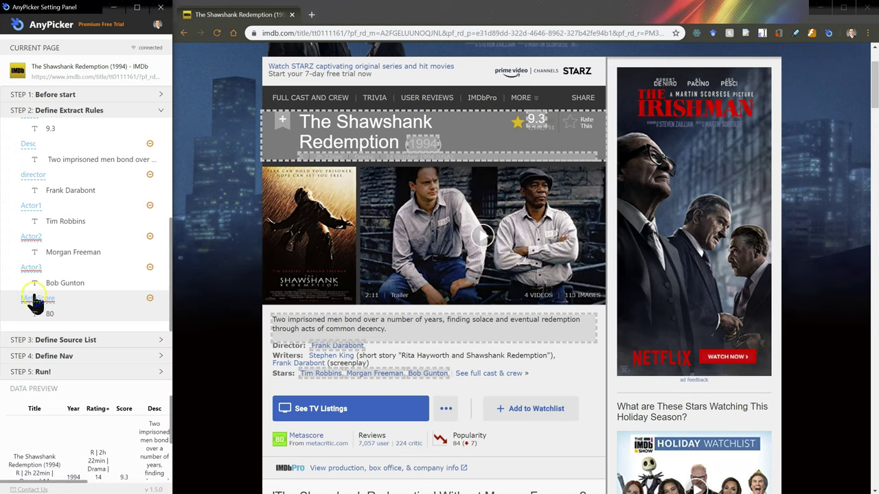
left_click(74, 300)
Step: Define the source list from website links, using the link list suggestions on the Top Rated Movies page
left_click(88, 342)
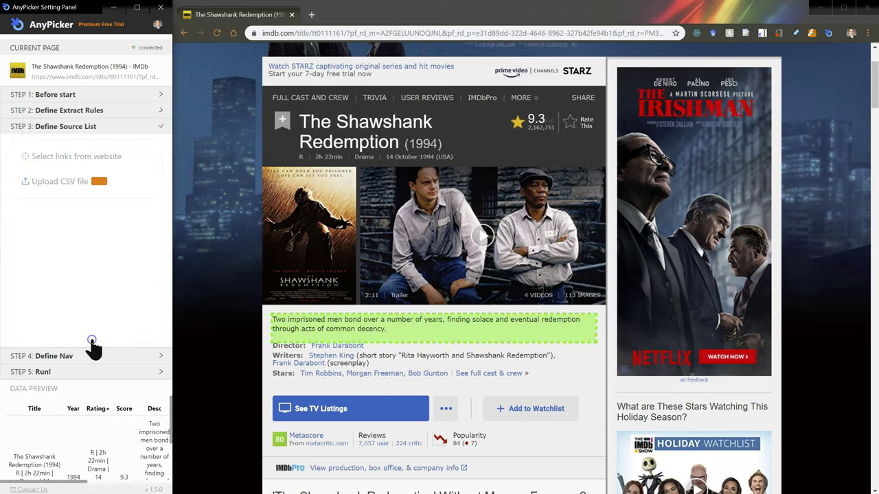
left_click(88, 160)
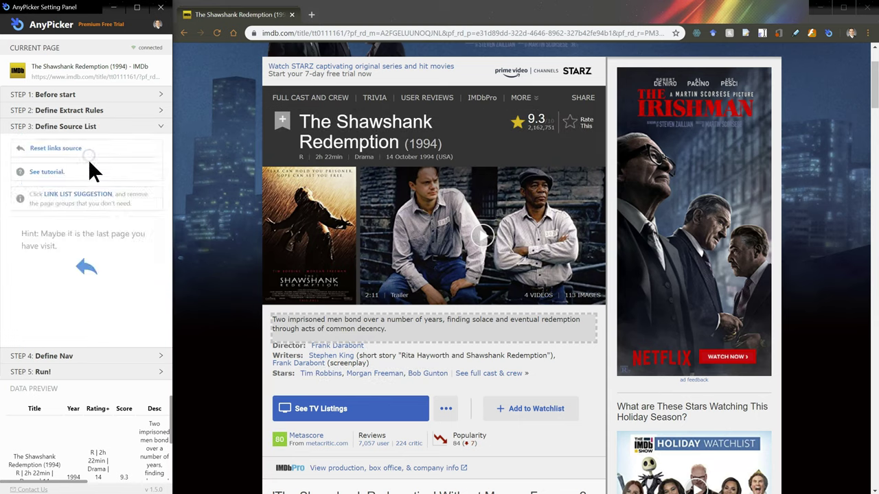
left_click(84, 269)
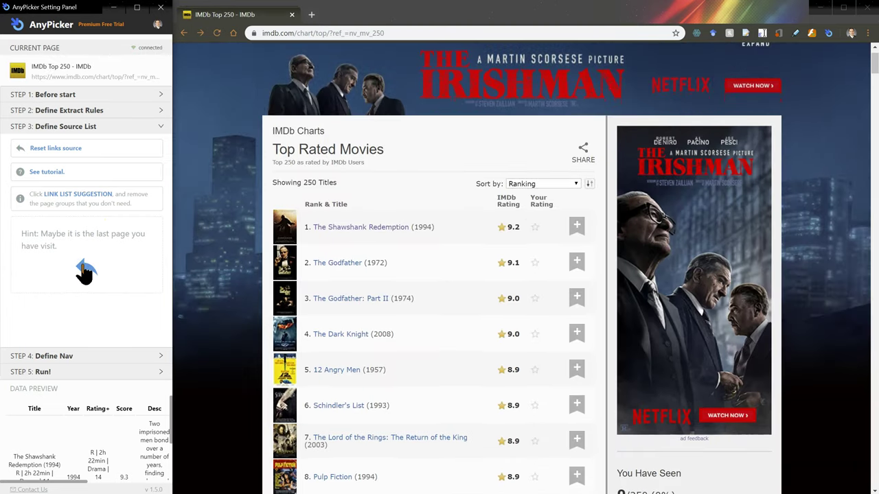
left_click(80, 195)
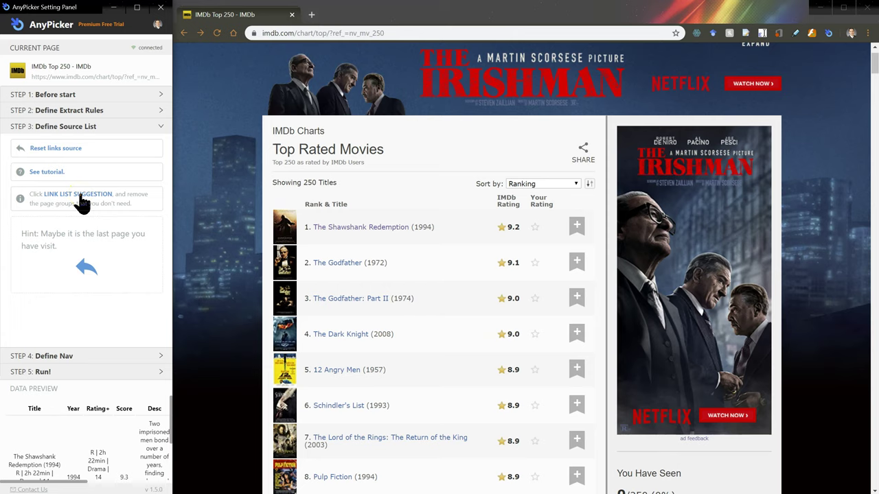
left_click(80, 195)
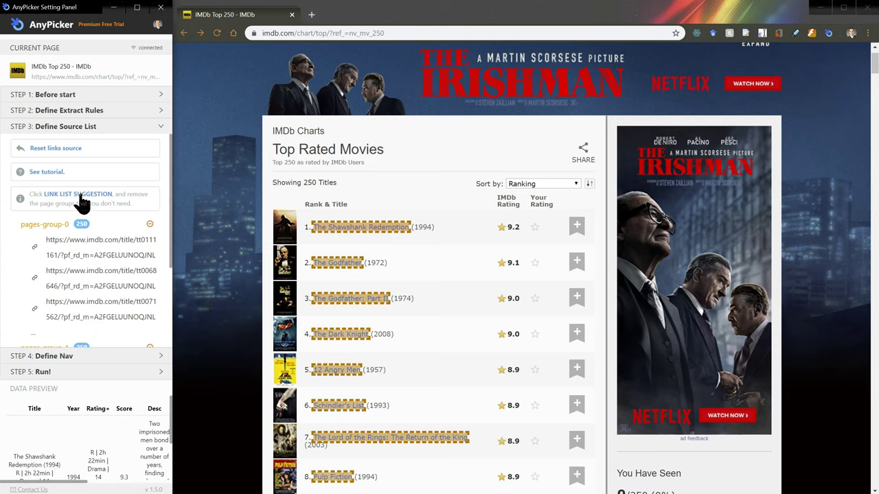
Step: Compare the two suggested page groups of movie links and remove the duplicate so only one remains
left_click(334, 259)
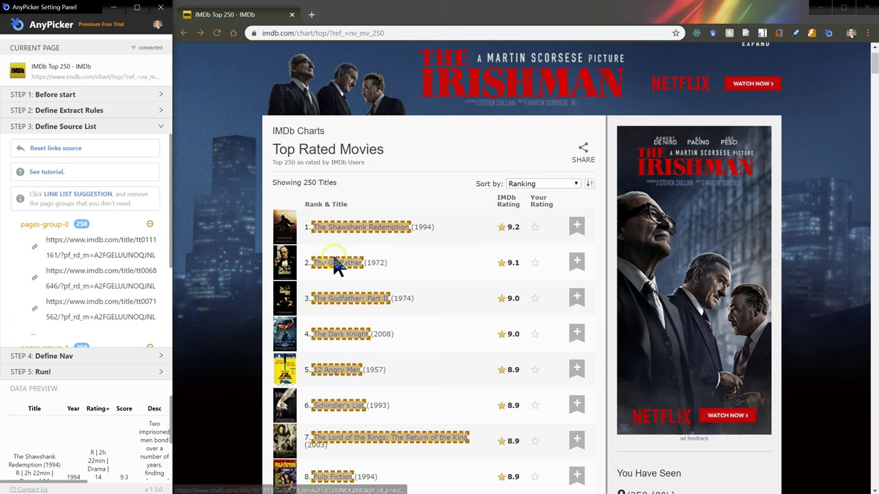
left_click(82, 292)
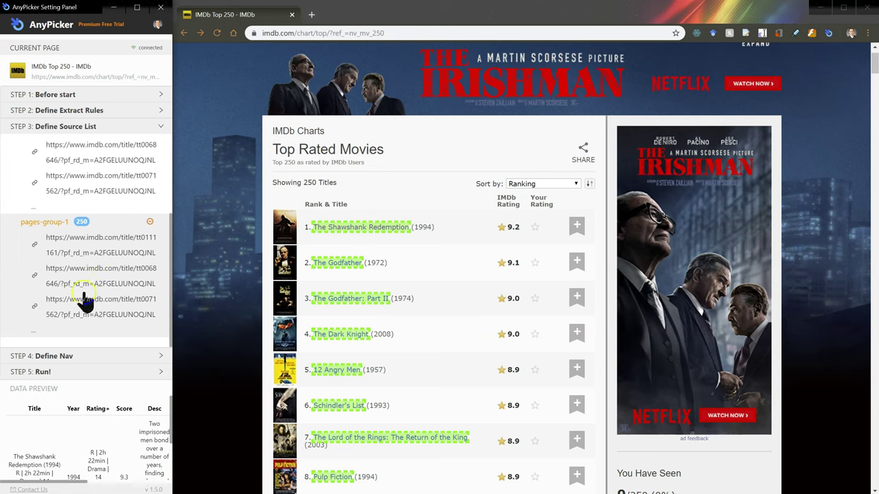
left_click(101, 255)
left_click(81, 202)
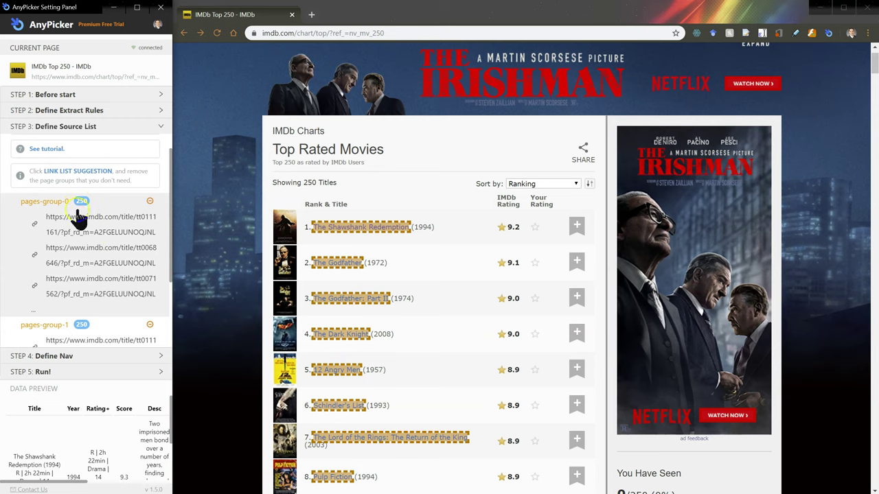
left_click(74, 325)
left_click(90, 202)
left_click(150, 201)
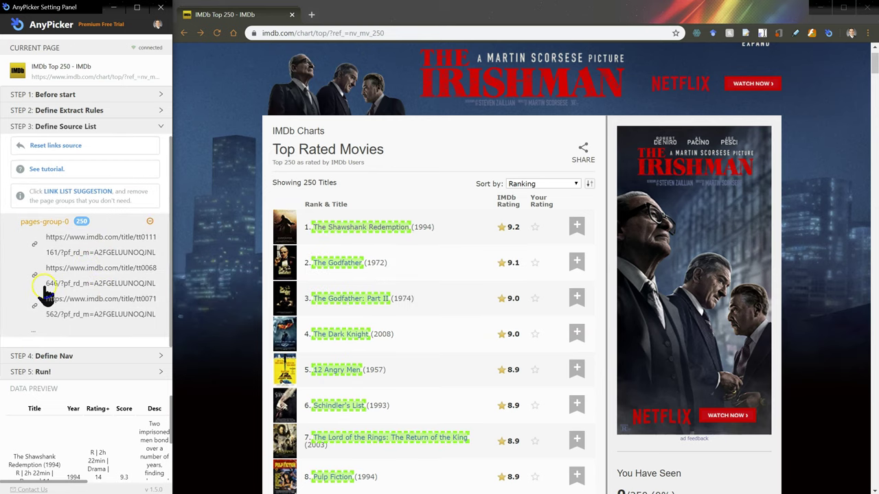
Step: Leave the next-page navigation undefined and set the run to open 10 parallel tabs
left_click(74, 356)
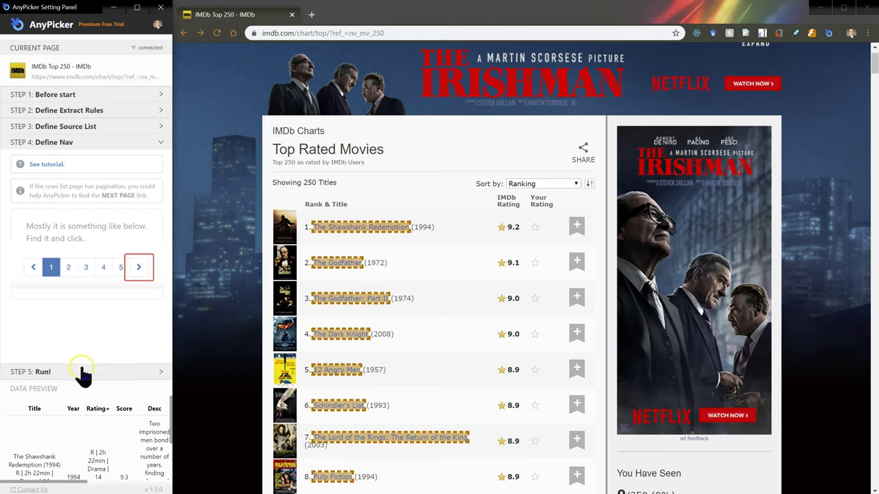
left_click(82, 371)
left_click(80, 294)
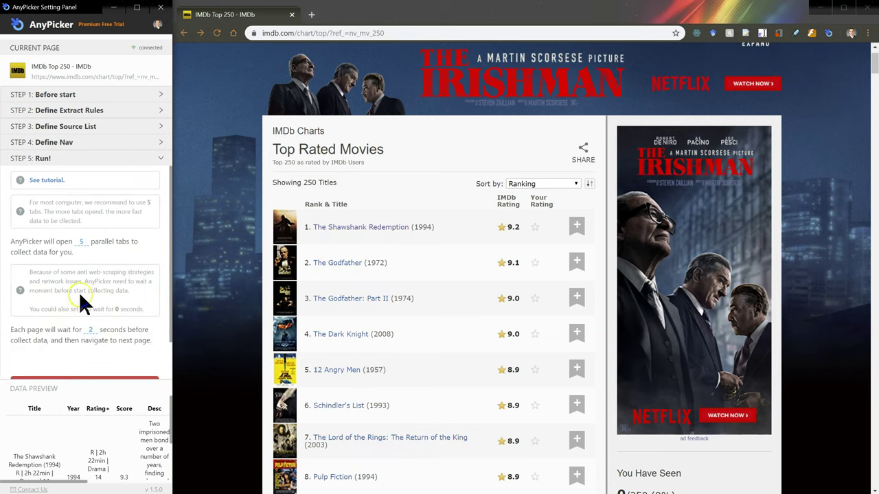
left_click(88, 240)
type("10")
left_click(92, 331)
Step: Save the current setup as a new recipe named "IMDBTop50"
scroll(92, 336, "down", 1)
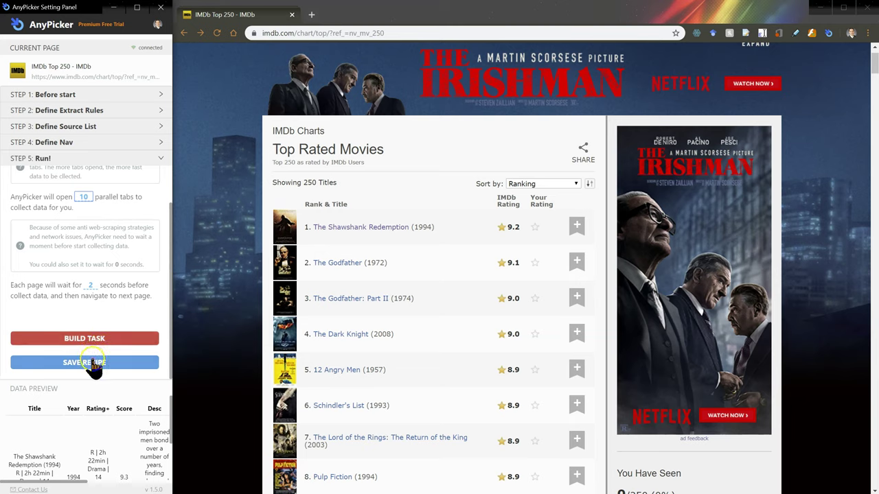
left_click(94, 364)
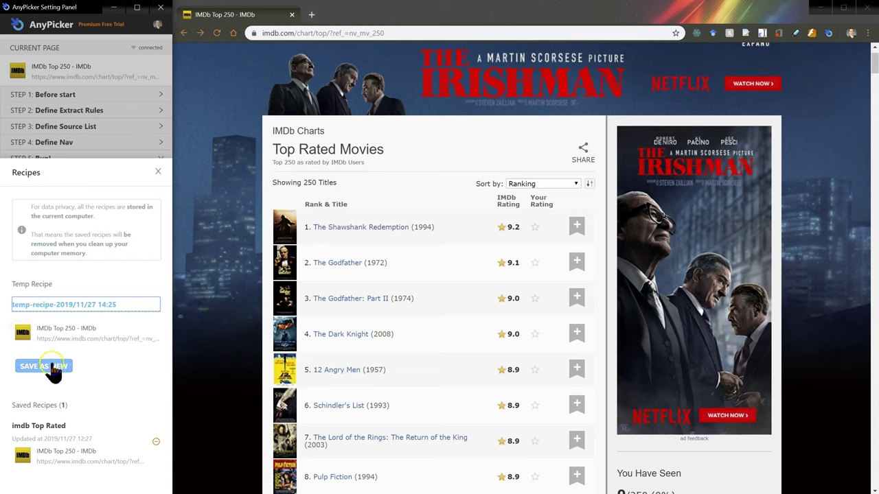
left_click(112, 304)
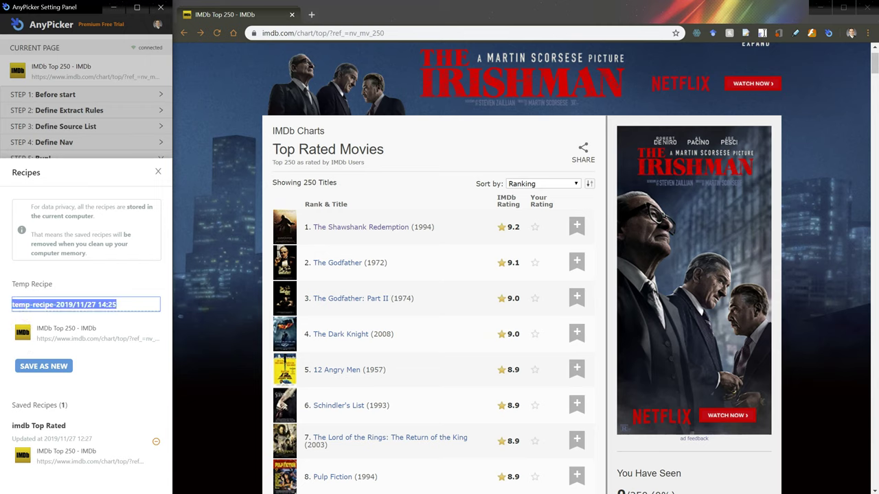
type("IMDB")
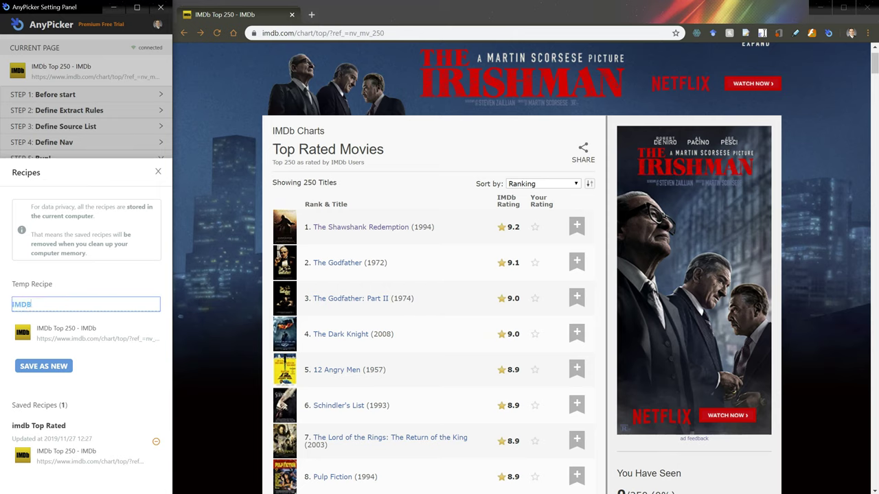
type("Top50")
left_click(46, 366)
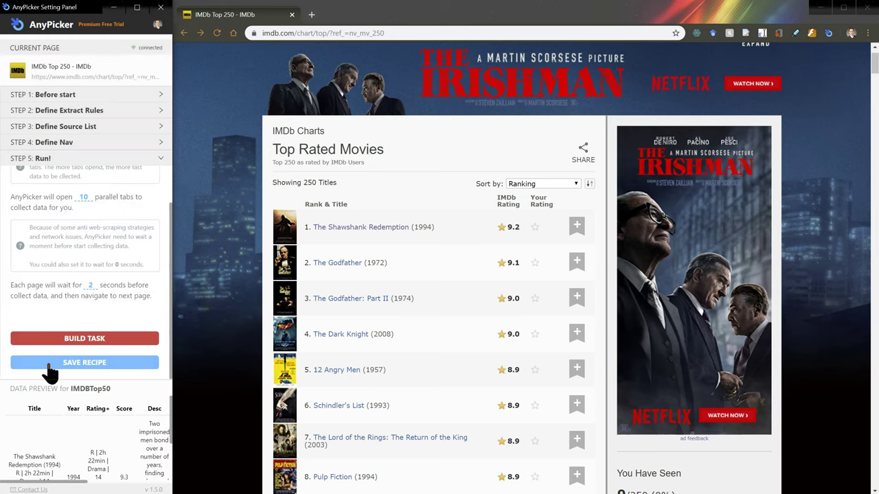
Step: Review the extracted fields in the recipe's data preview and build the task to start scraping the movie pages
left_click(98, 339)
left_click(101, 400)
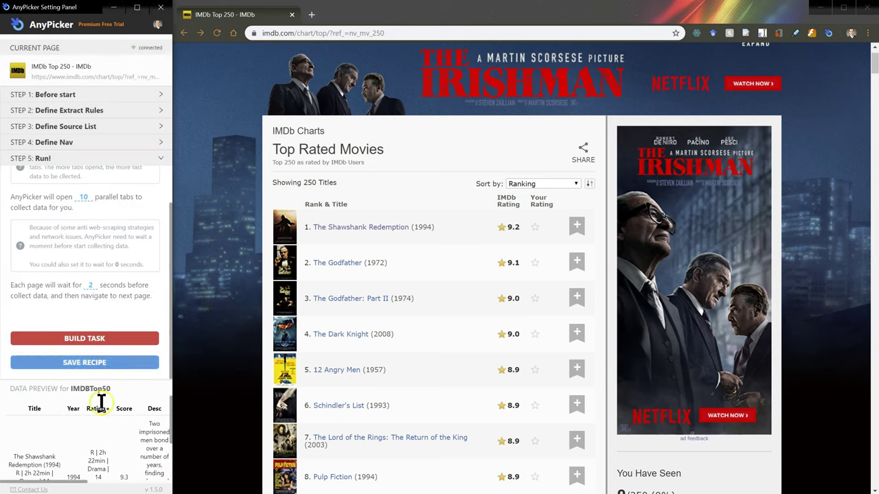
scroll(114, 417, "down", 1)
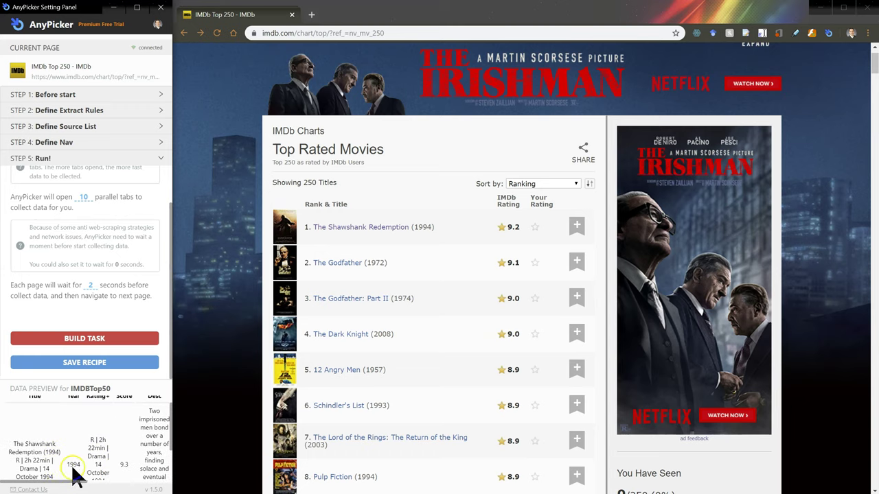
scroll(84, 458, "up", 1)
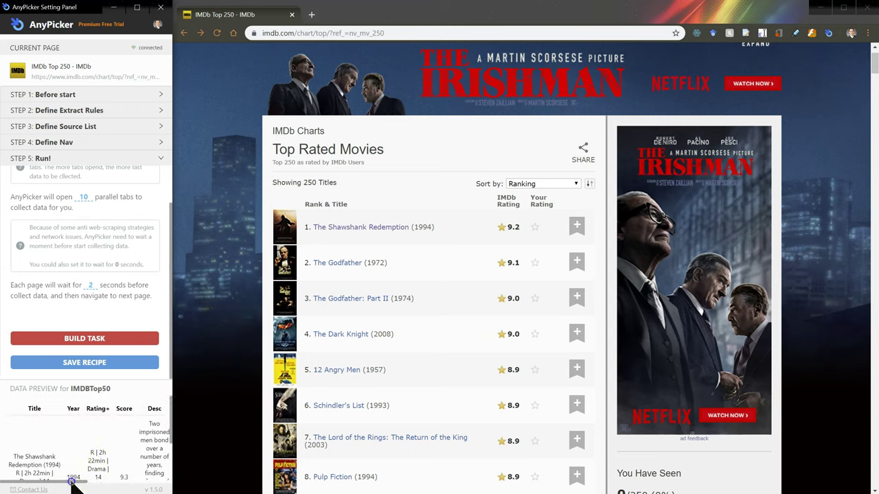
left_click_drag(78, 483, 29, 480)
scroll(141, 456, "down", 1)
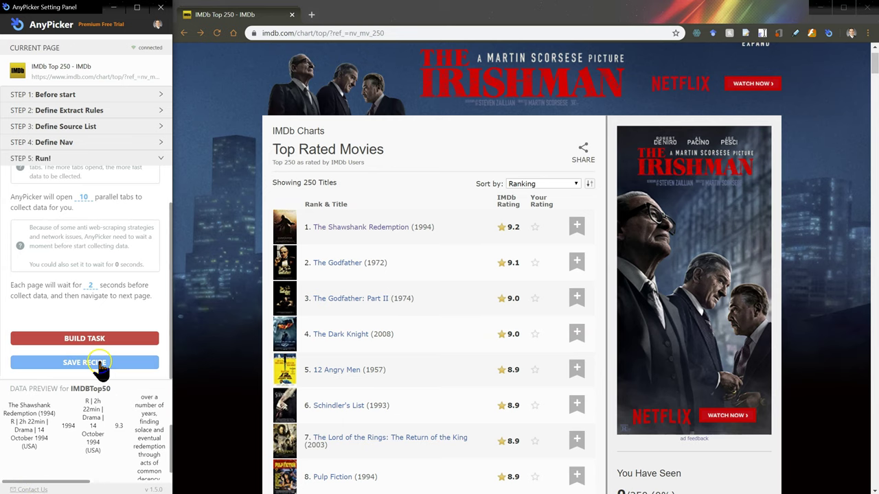
left_click(92, 342)
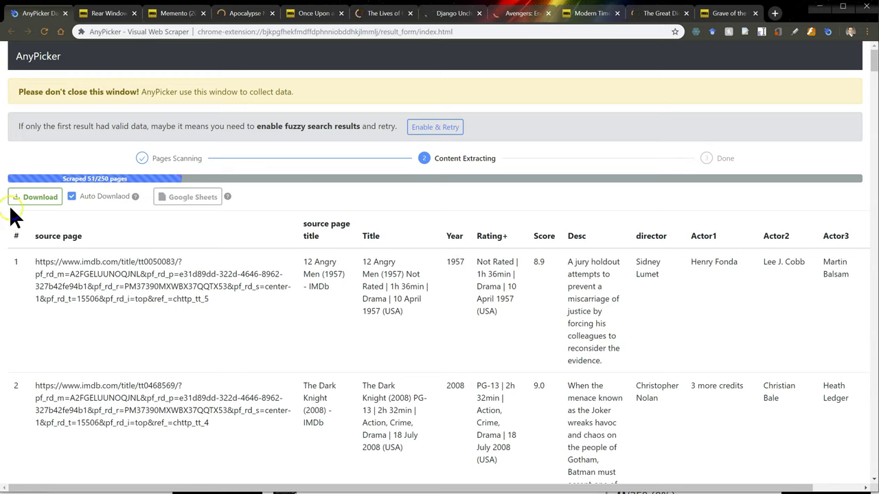
Step: Download the results scraped so far as a CSV file and open it in Excel
left_click(29, 204)
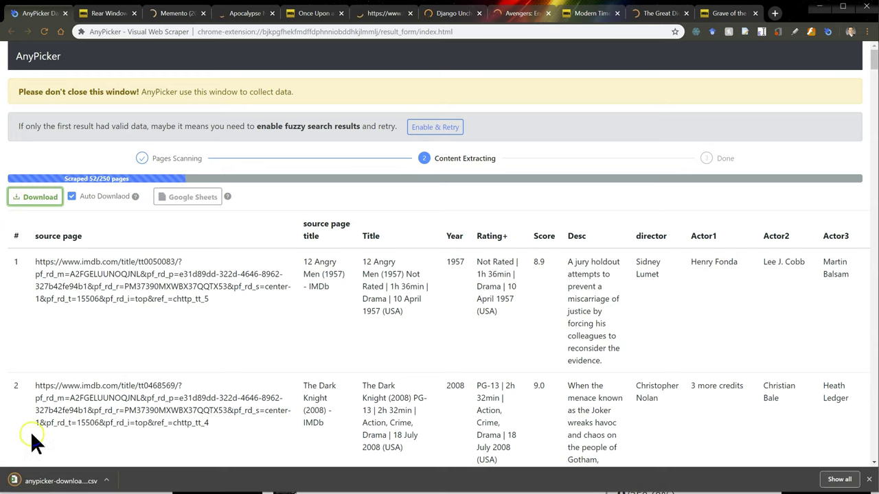
left_click(62, 482)
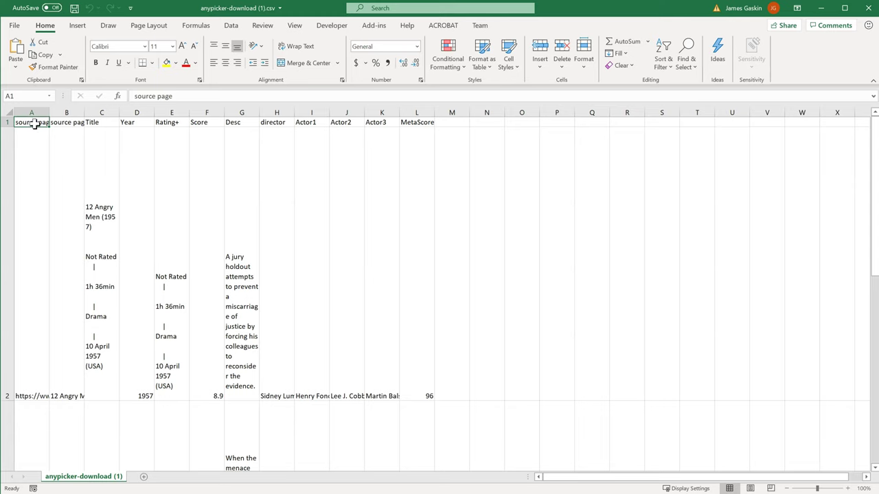
Step: Examine the first movie's values from the source page through MetaScore, and go to the last filled row of the MetaScore column
left_click(32, 165)
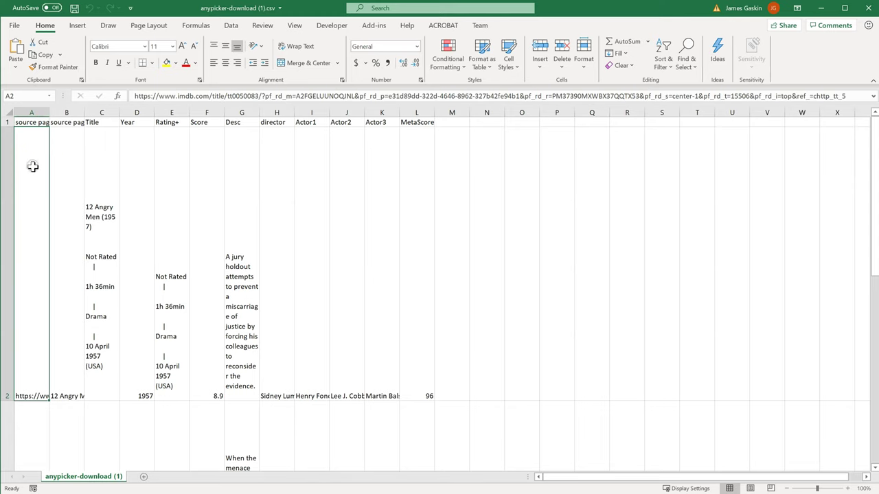
left_click(69, 180)
key("Right")
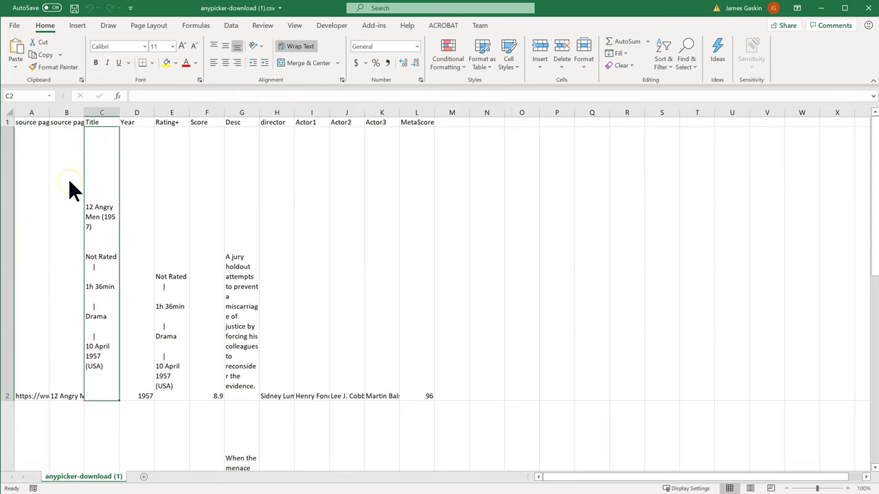
key("Right")
key("Right")
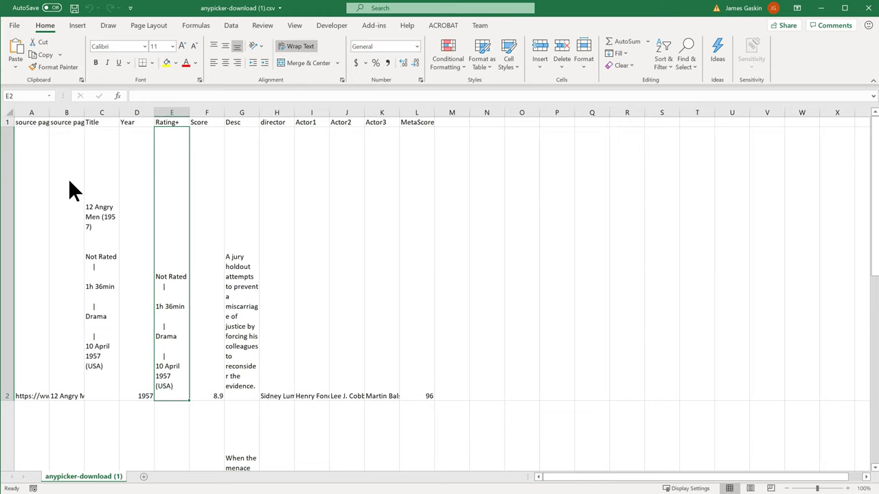
key("Right")
key("Right")
key("Right")
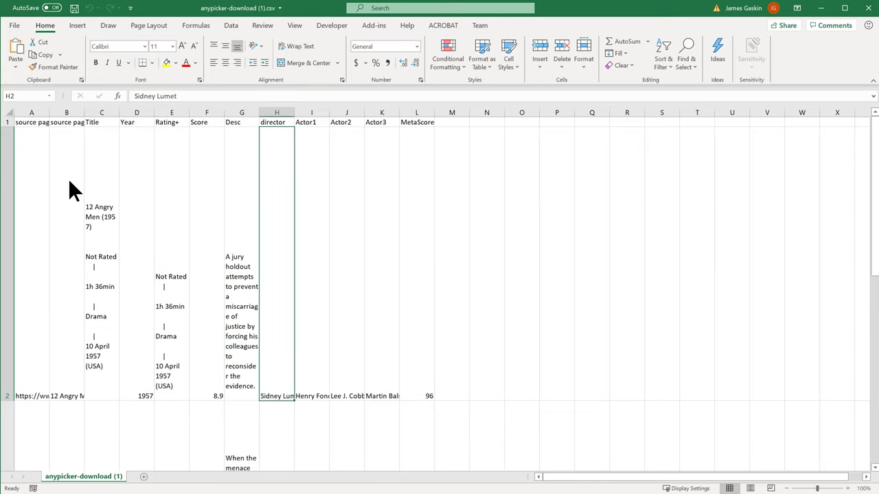
key("Right")
key("Right")
key("Right")
key("Right")
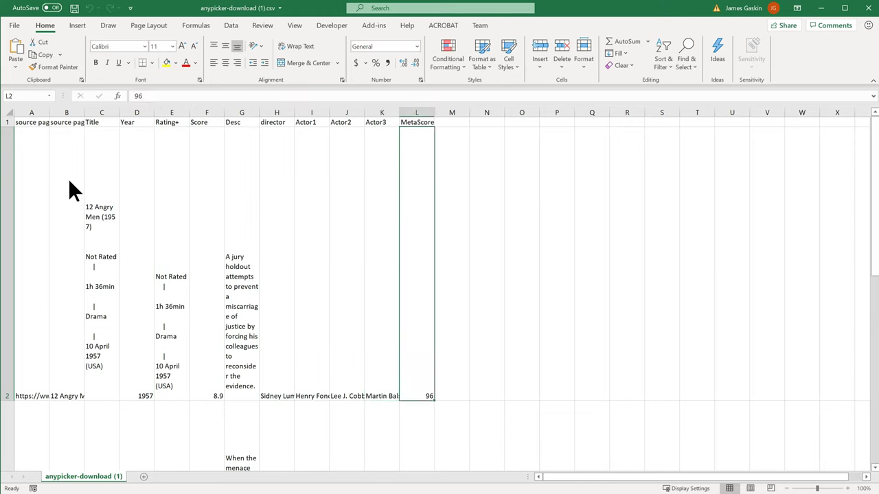
key("ctrl+Down")
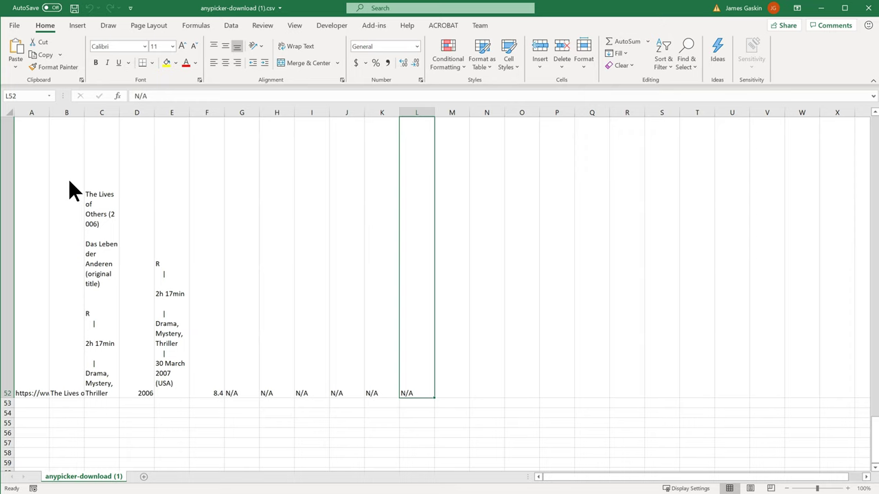
Step: Switch back to the AnyPicker results window and minimize it, leaving the scrape running
key("alt+Tab")
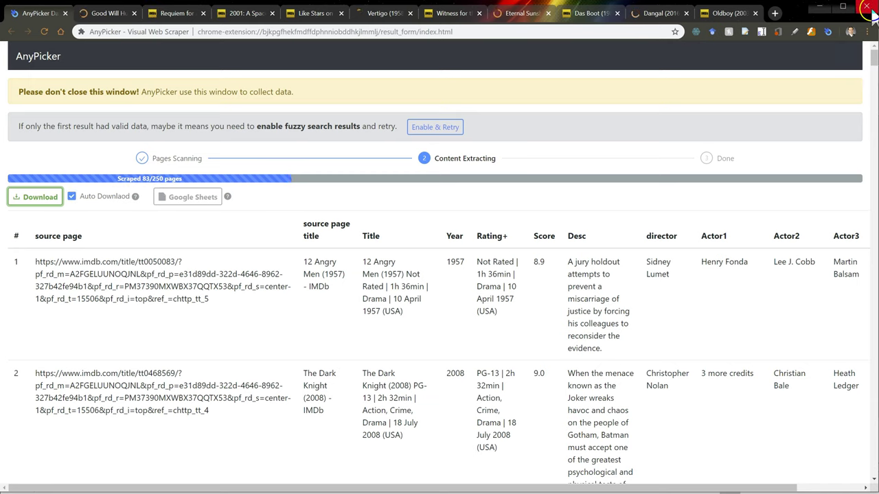
left_click(819, 7)
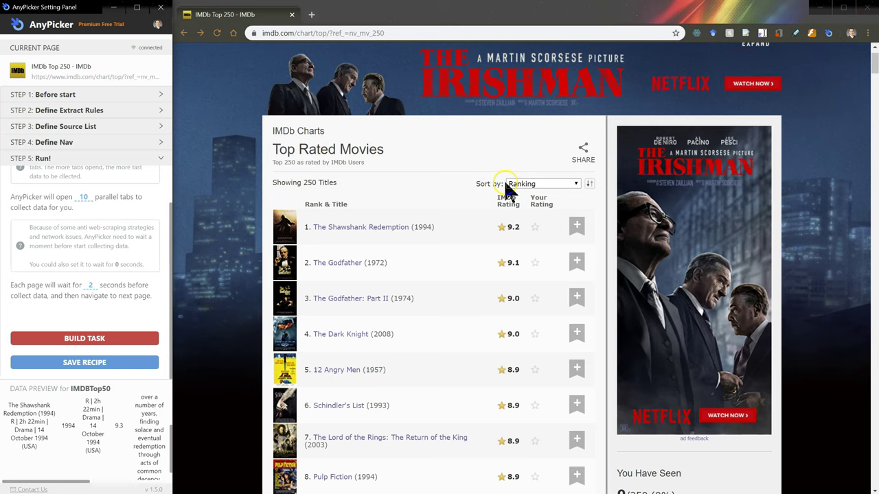